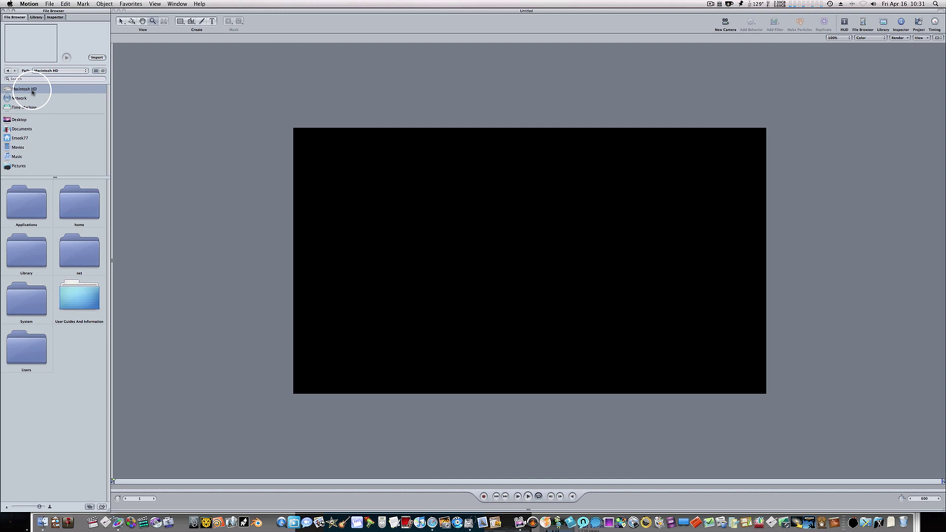
Browse Macintosh HD to Library, Audio, Apple Loops, Apple, Apple Loops for Soundtrack, PowerFX Loops, Strings, Orchestral Strings
double_click(34, 261)
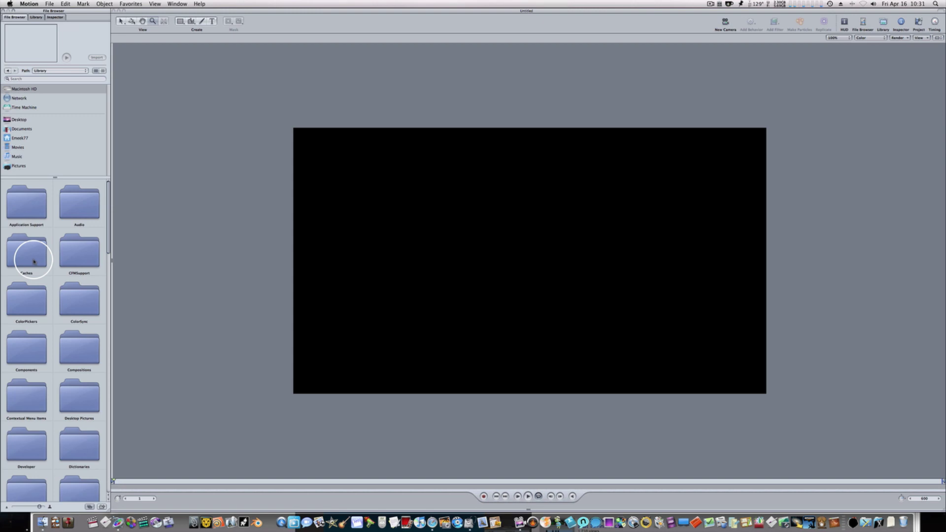
double_click(79, 209)
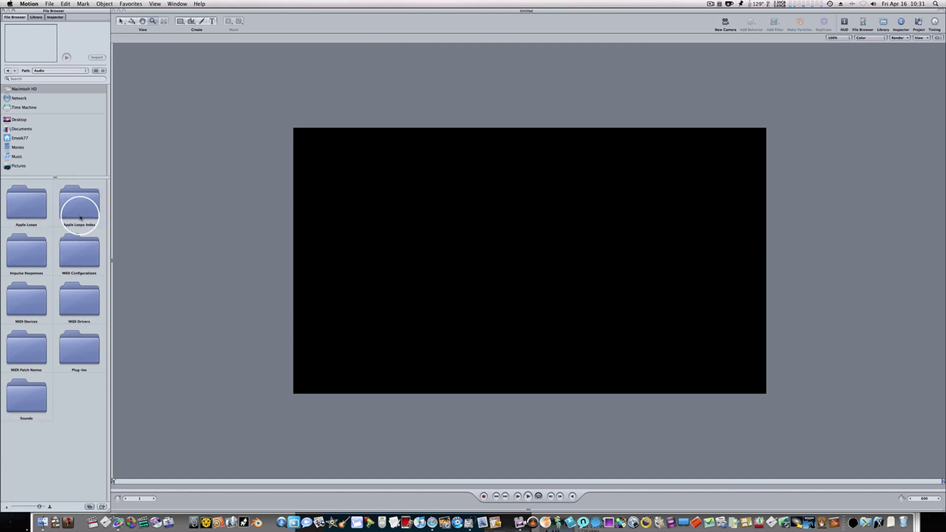
double_click(28, 213)
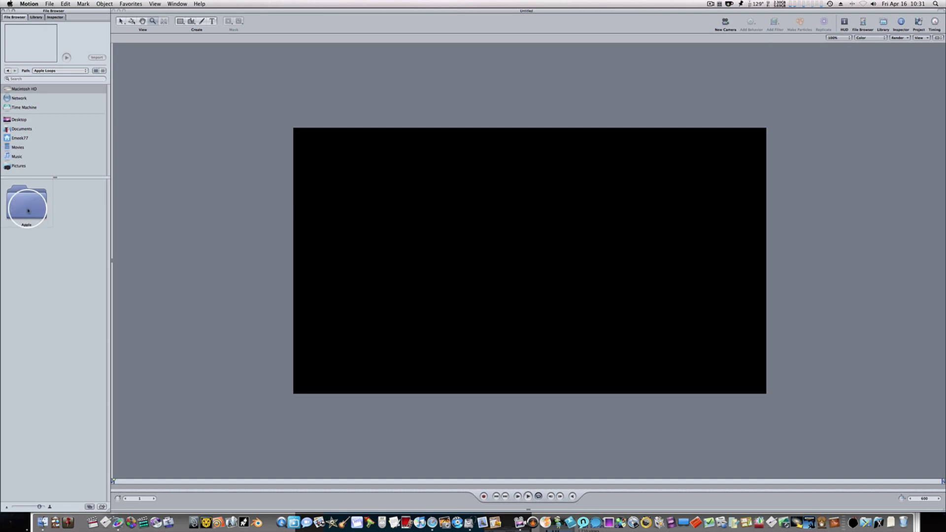
double_click(29, 211)
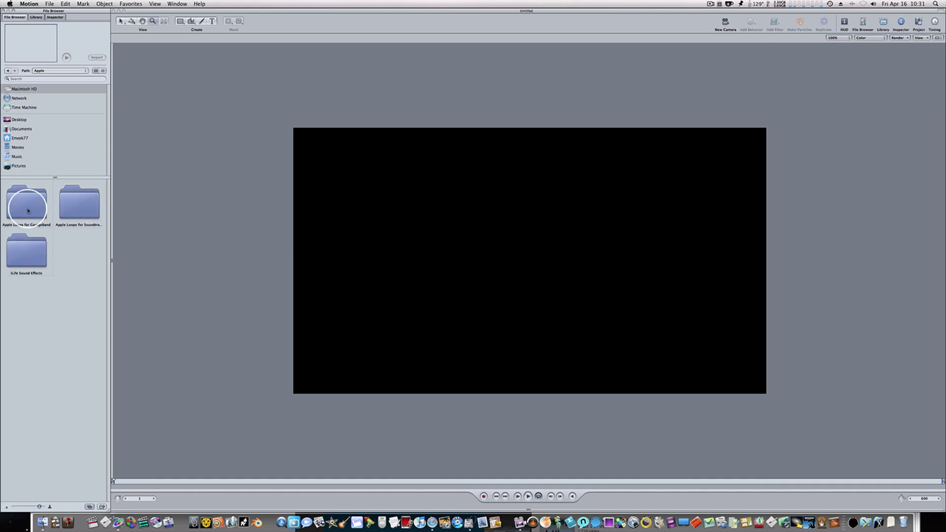
double_click(80, 212)
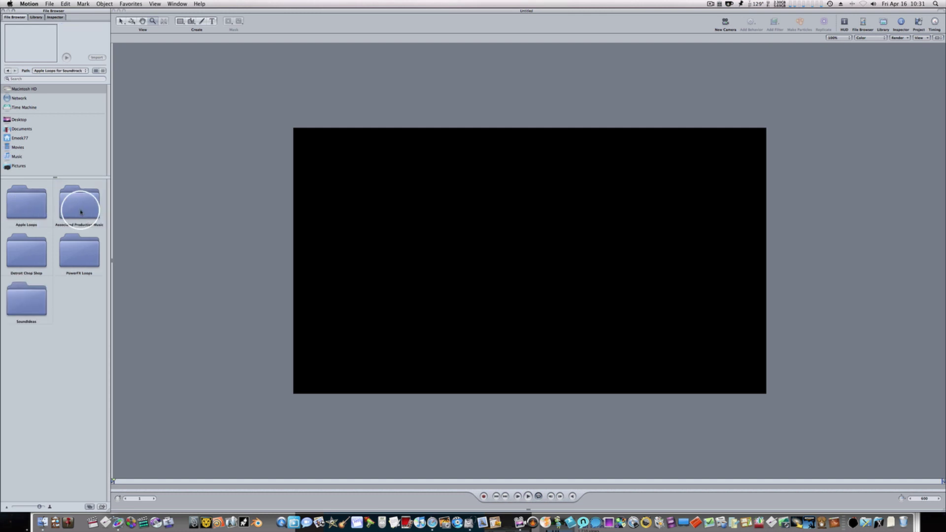
double_click(76, 252)
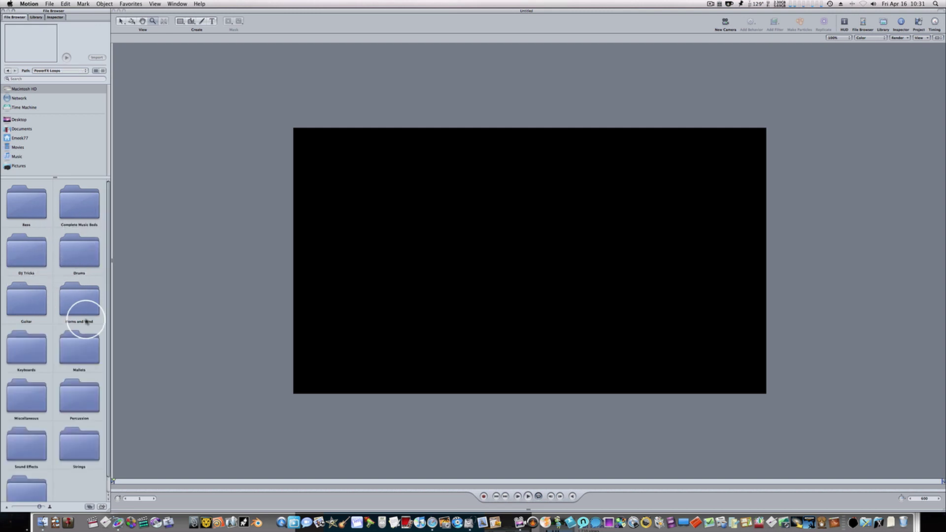
left_click(85, 442)
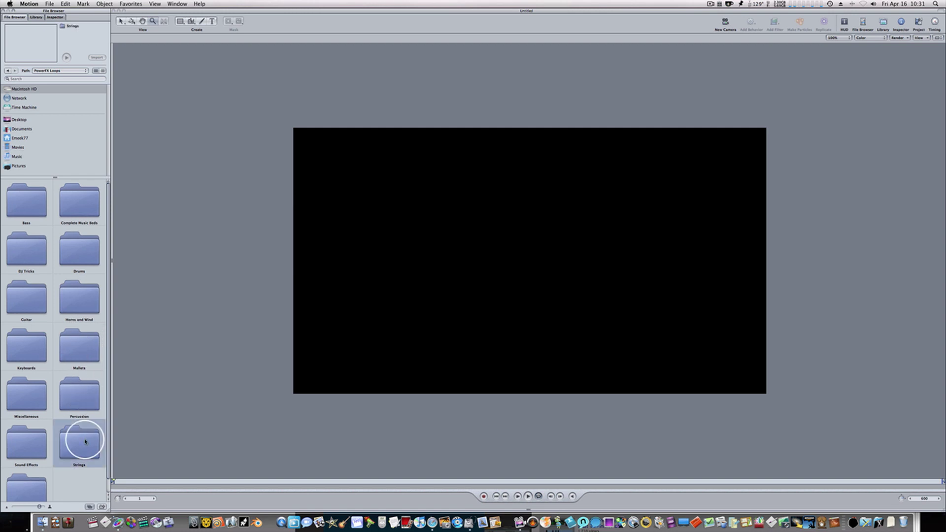
double_click(86, 442)
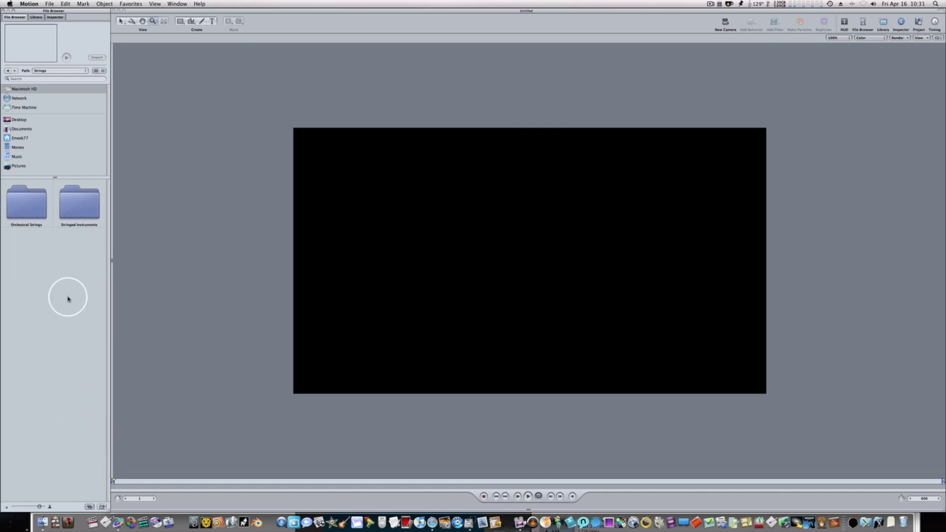
double_click(33, 210)
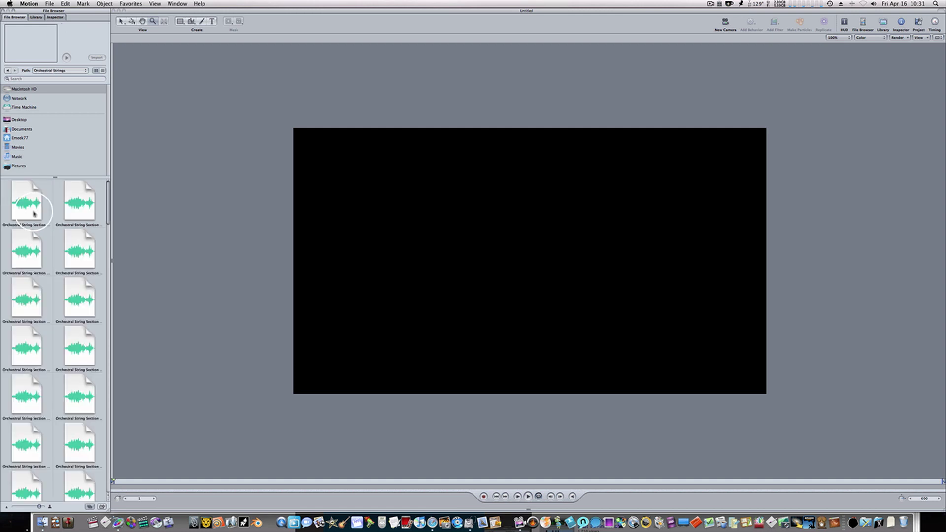
Enlarge the file thumbnails, find Orchestral String Section 44.caf, and import it into the project as an audio track
scroll(37, 314, "down", 3)
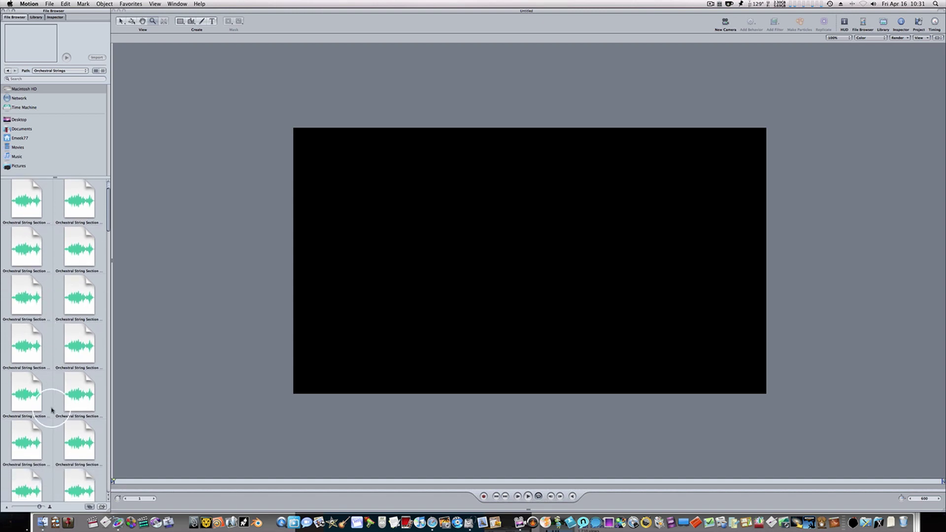
mouse_move(40, 507)
left_mouse_down()
mouse_move(30, 507)
mouse_move(44, 507)
left_mouse_up()
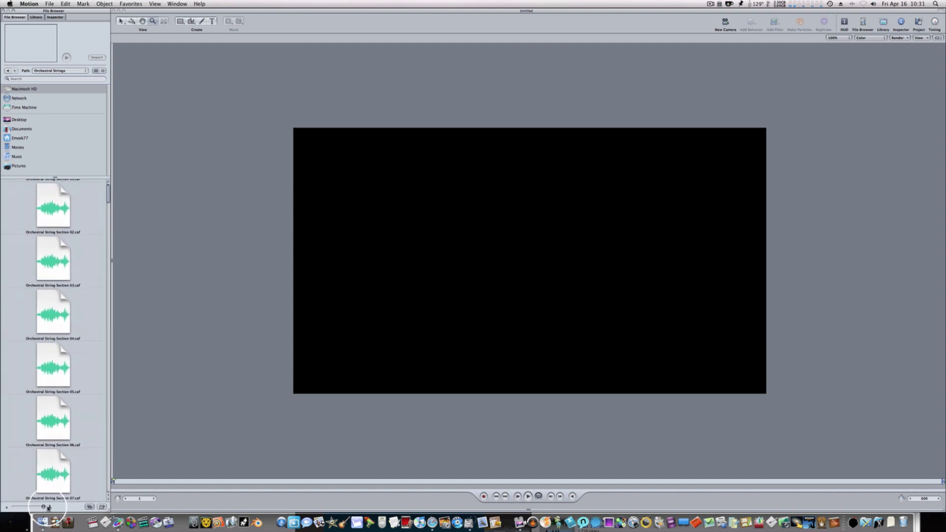
left_click(59, 463)
scroll(68, 409, "down", 20)
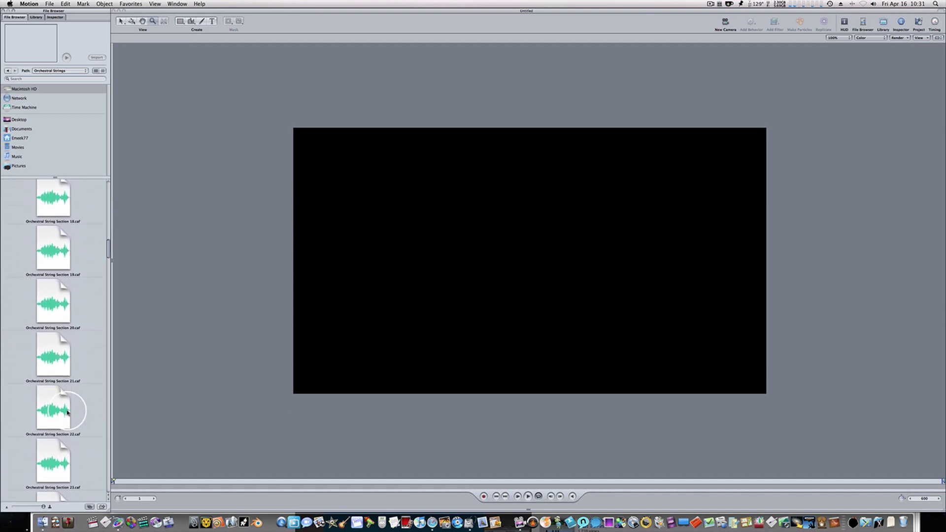
scroll(67, 411, "down", 13)
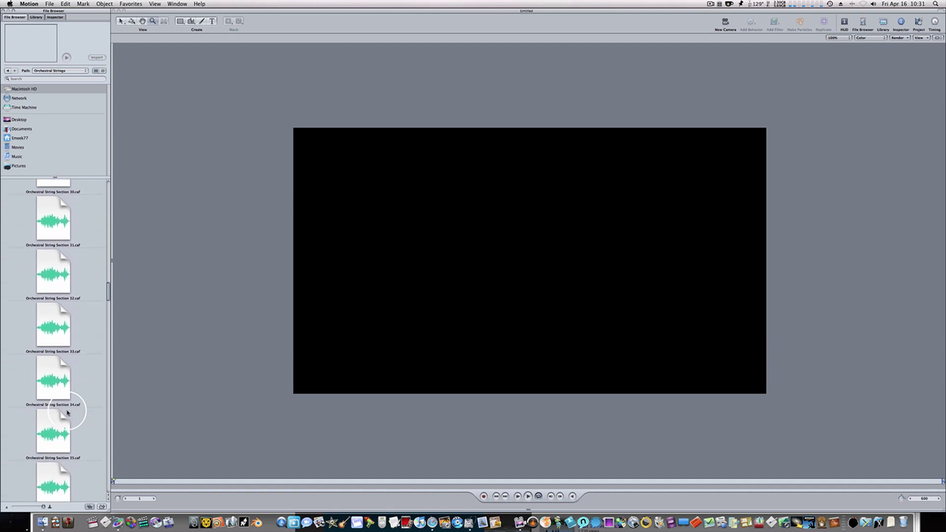
scroll(68, 412, "down", 7)
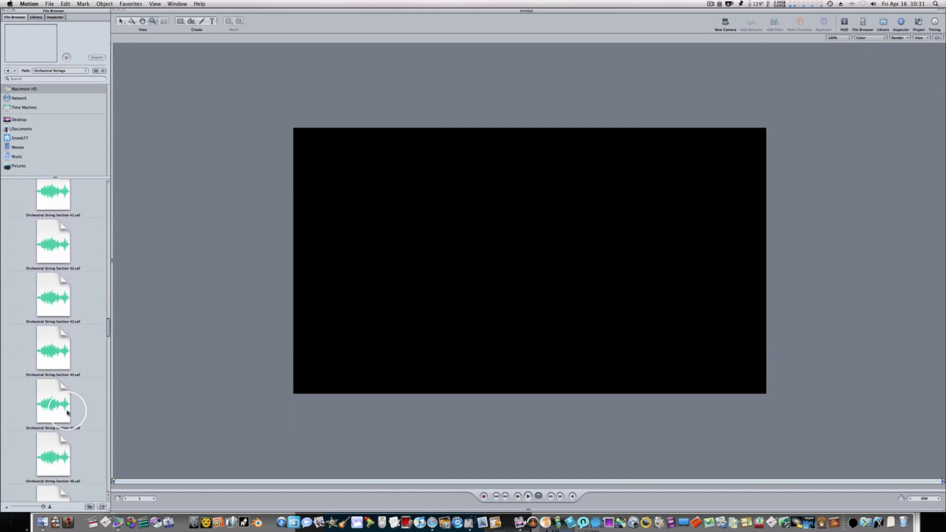
left_click(67, 360)
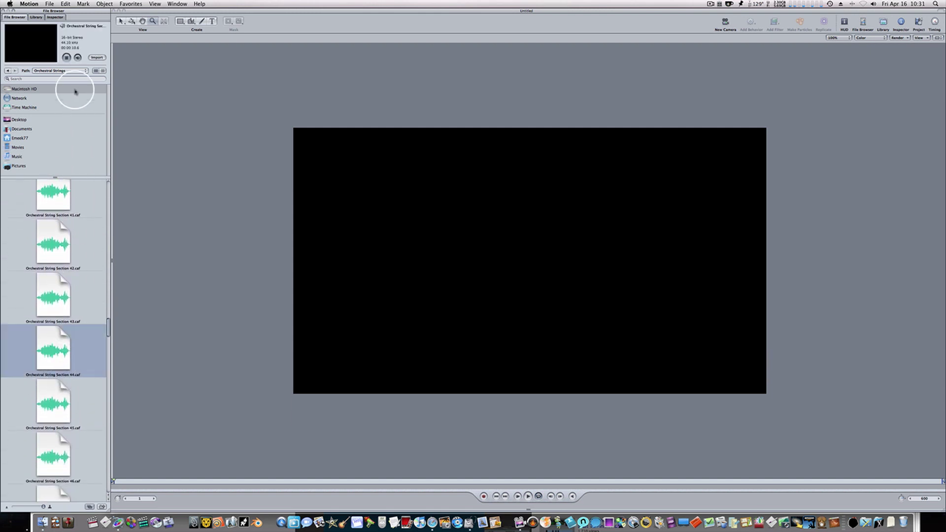
left_click(67, 57)
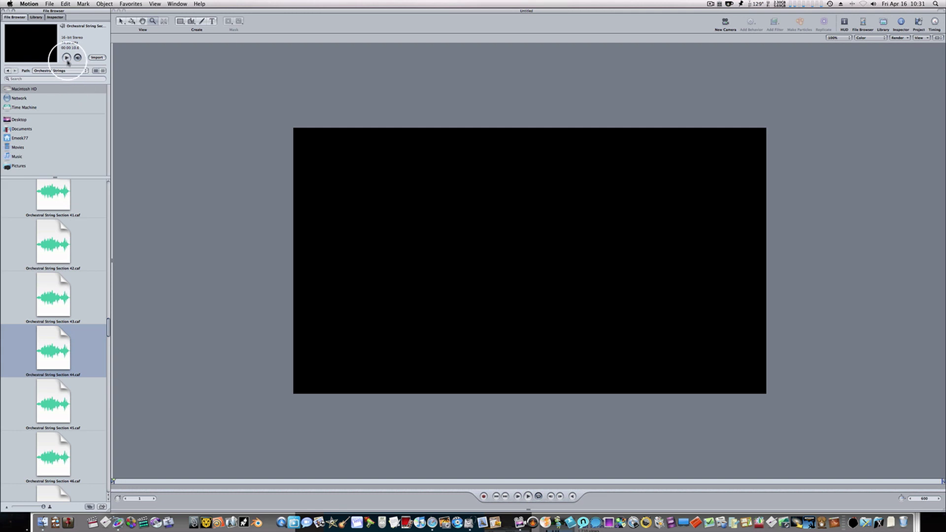
left_click(97, 58)
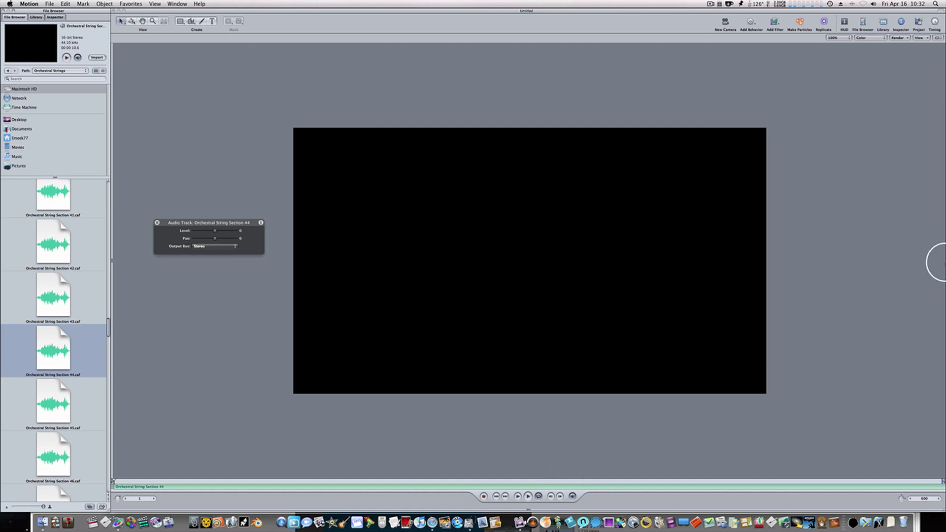
Show the project's layer list beside the canvas and narrow it to leave more room for the canvas
left_click(934, 22)
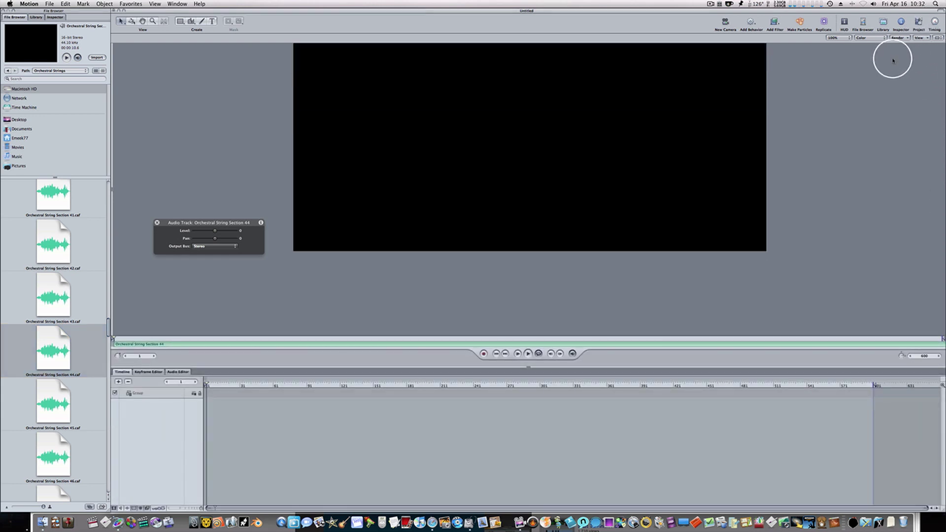
left_click(935, 22)
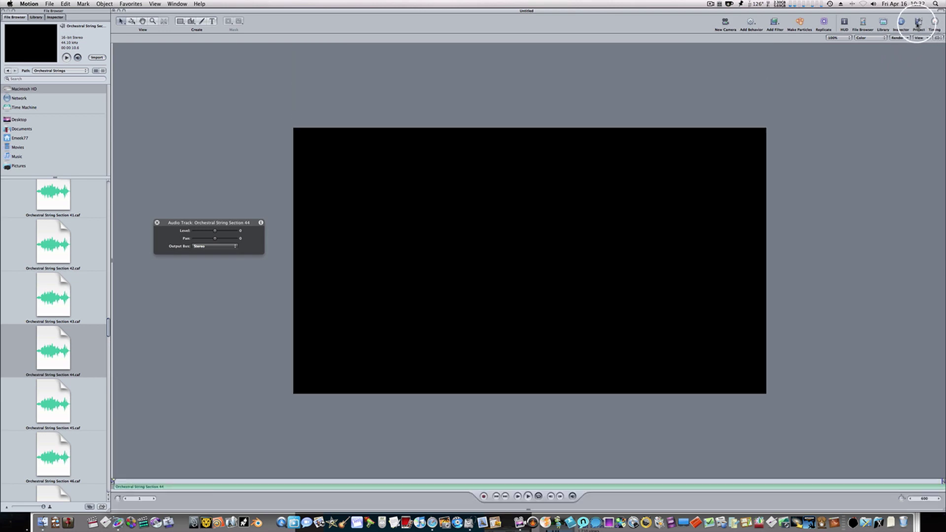
left_click(919, 22)
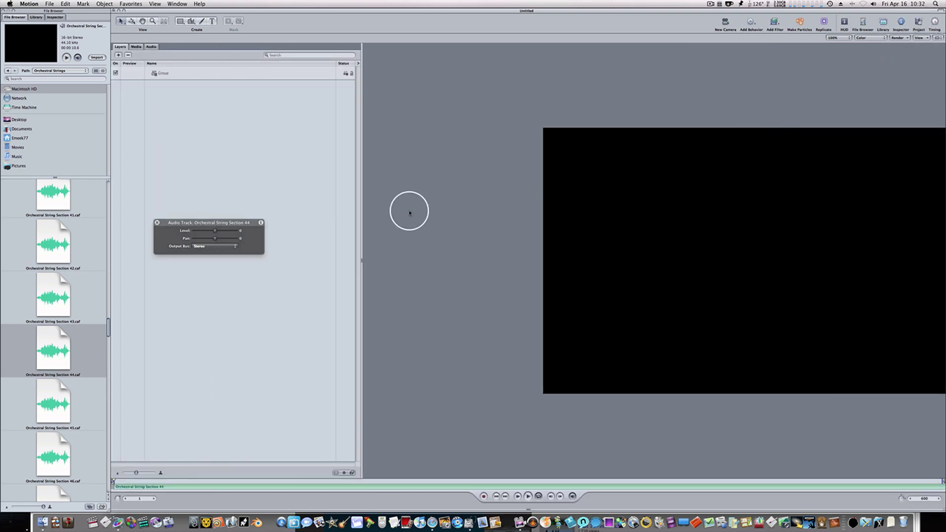
left_click_drag(362, 260, 228, 266)
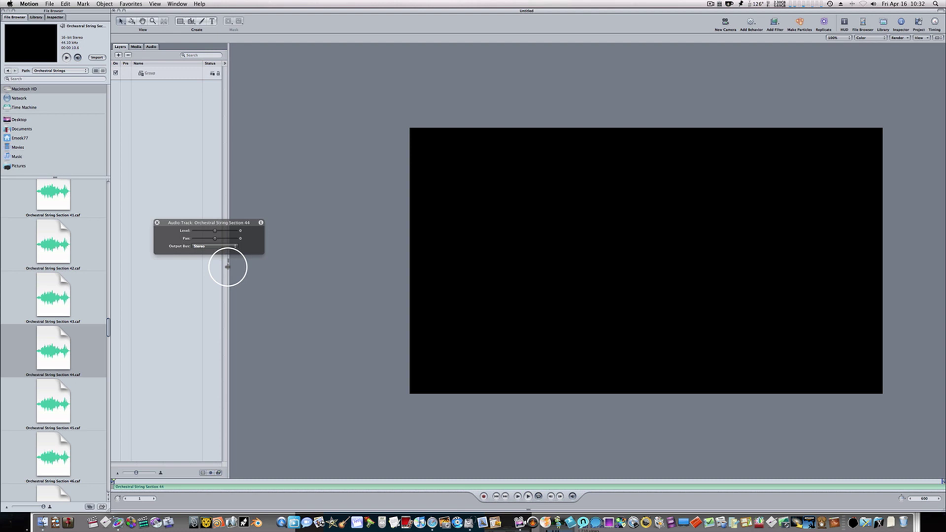
Find InkExpand01.mov among the Library's Particle Images content and add it to the project
left_click(38, 18)
left_click(19, 176)
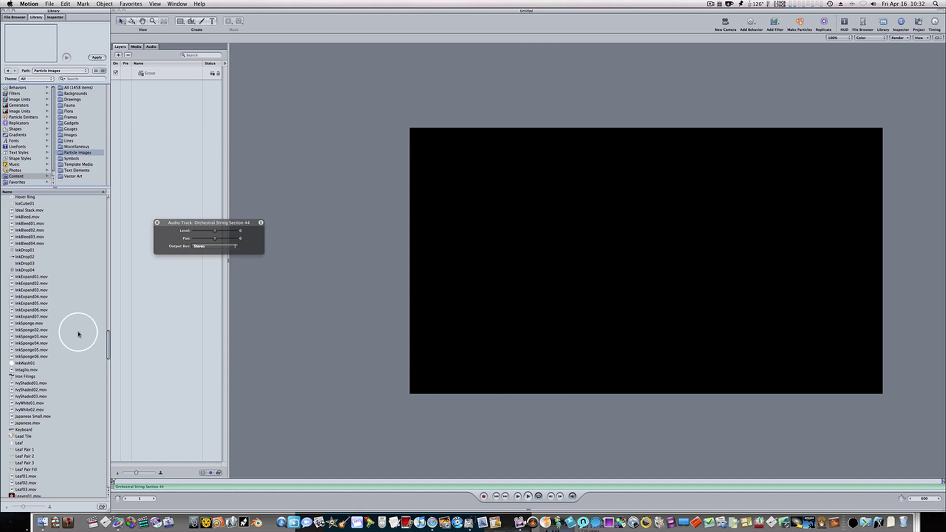
scroll(43, 253, "up", 5)
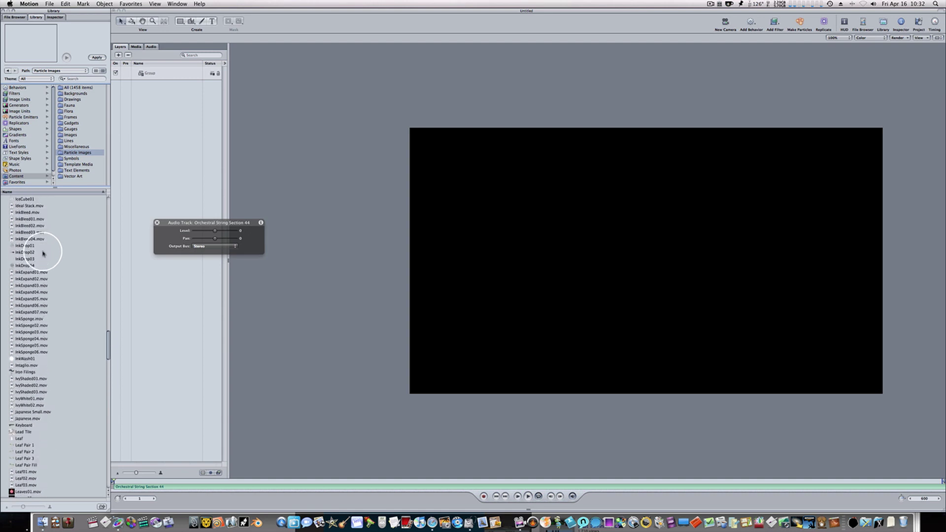
scroll(43, 252, "down", 3)
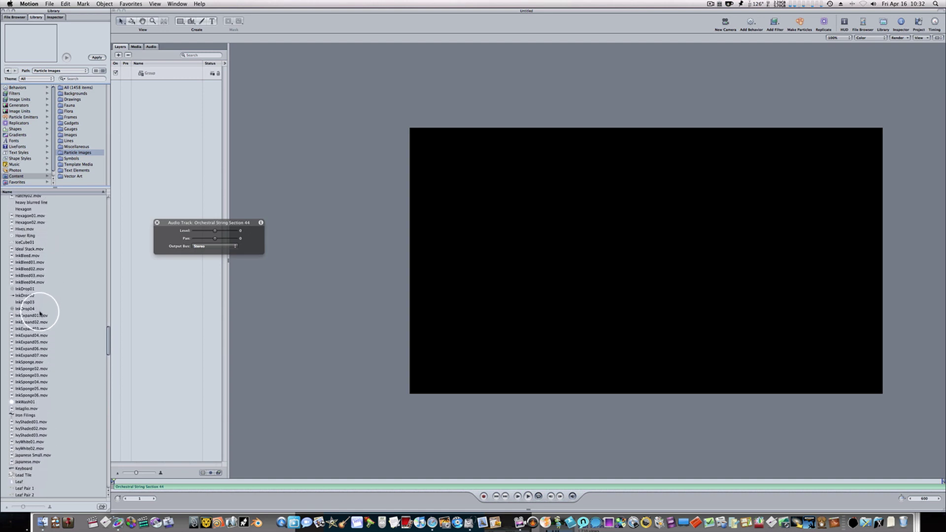
left_click(41, 316)
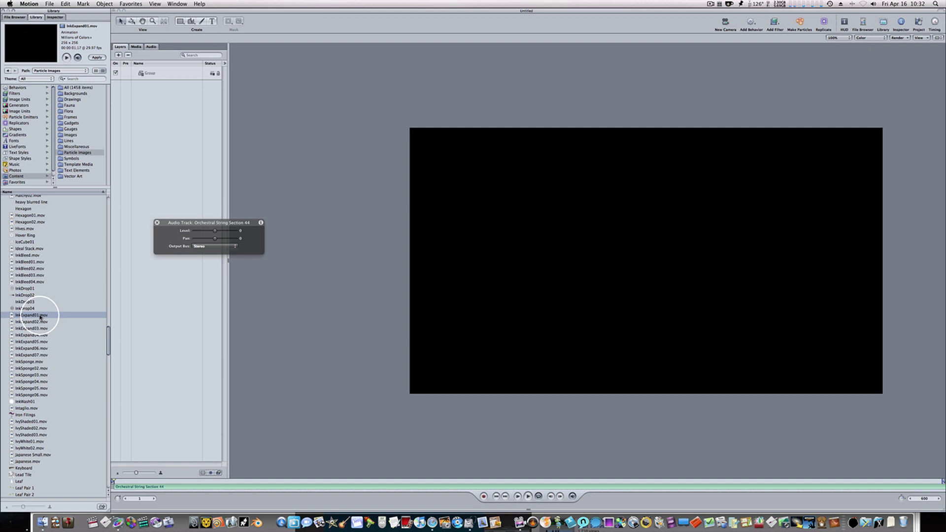
left_click(77, 4)
left_click(97, 57)
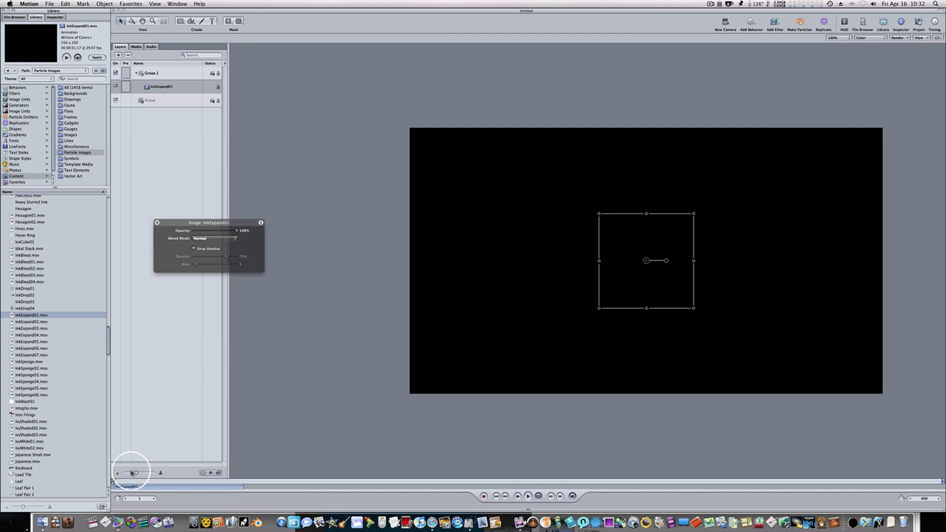
Create a particle emitter from the InkExpand01 layer at the project's start and set its birth rate to 65
mouse_move(121, 483)
left_mouse_down()
mouse_move(157, 484)
mouse_move(112, 481)
left_mouse_up()
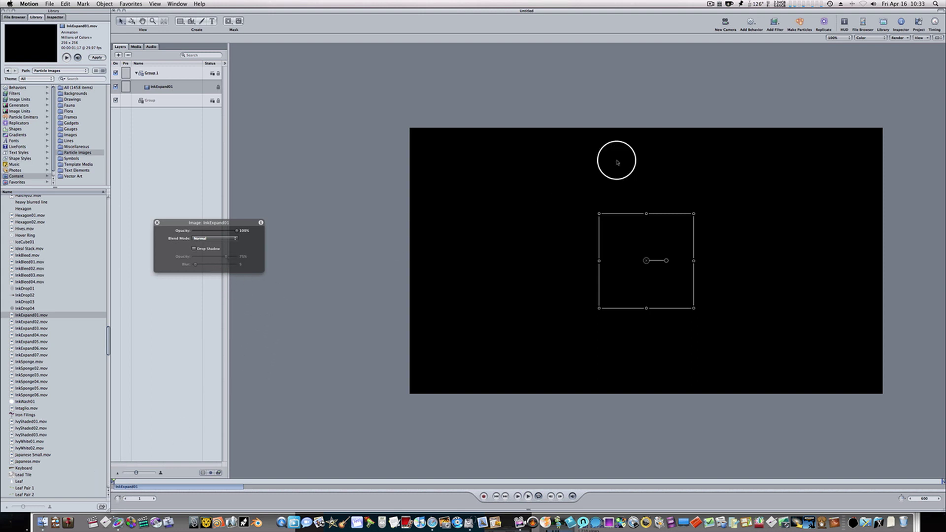
left_click(800, 23)
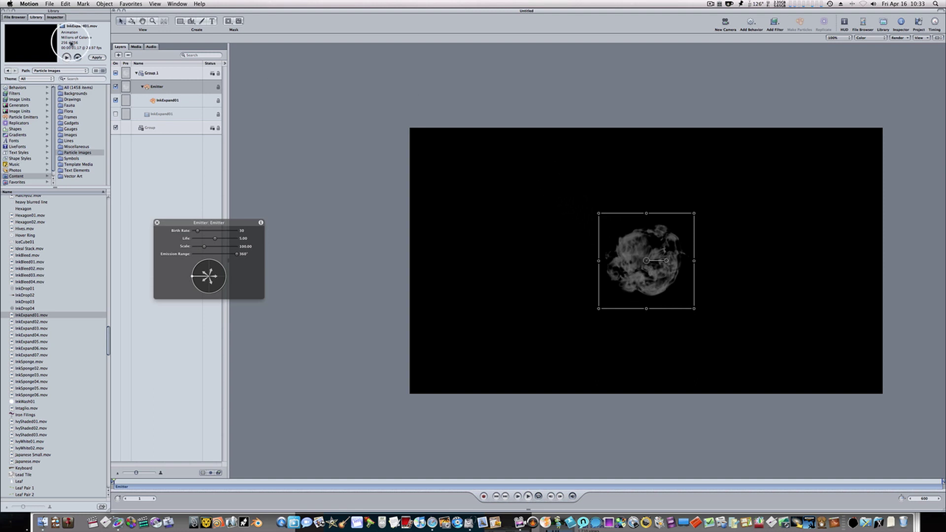
left_click(58, 18)
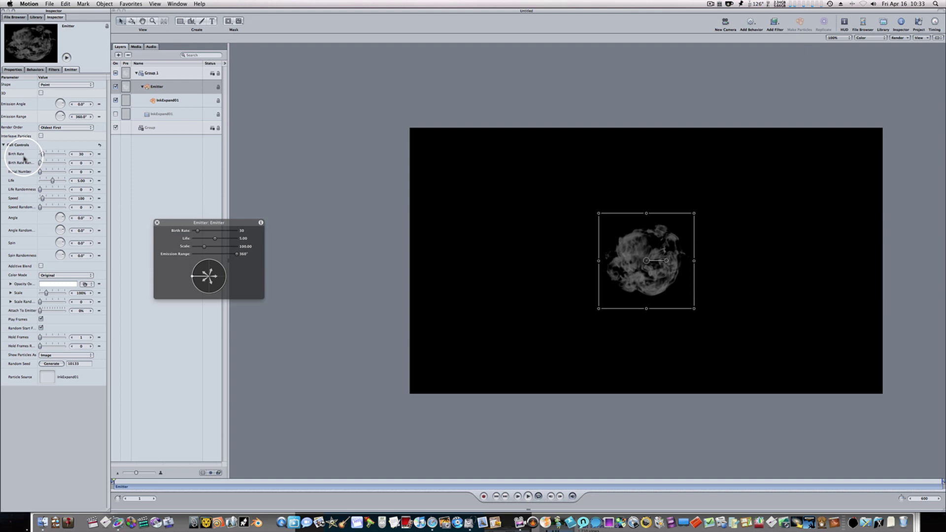
left_click(84, 154)
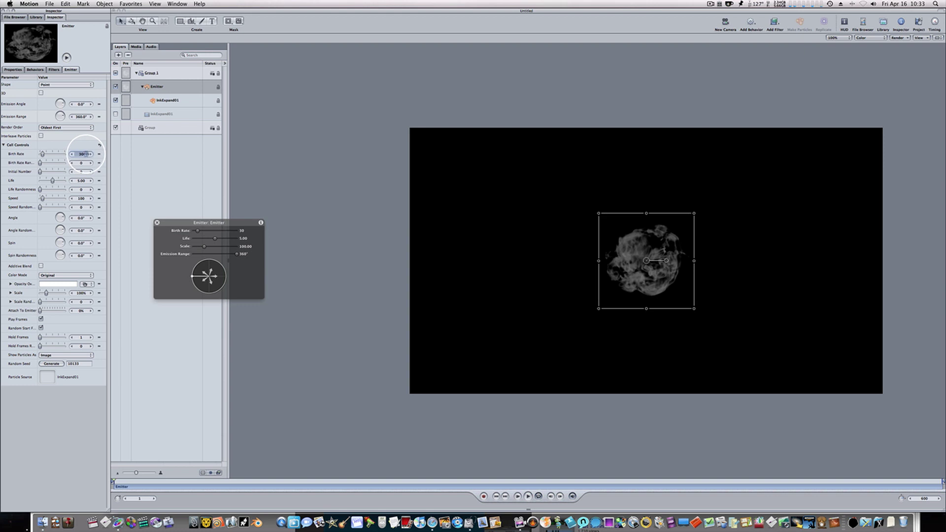
type("6")
key("Return")
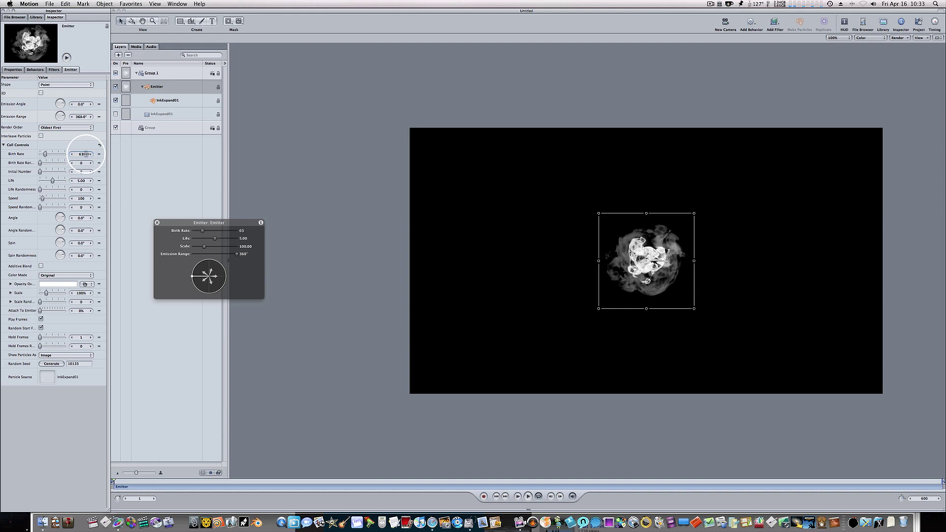
Set the emitter's particle life to 0.65 and its angle randomness to 135°
left_click(80, 180)
key("BackSpace")
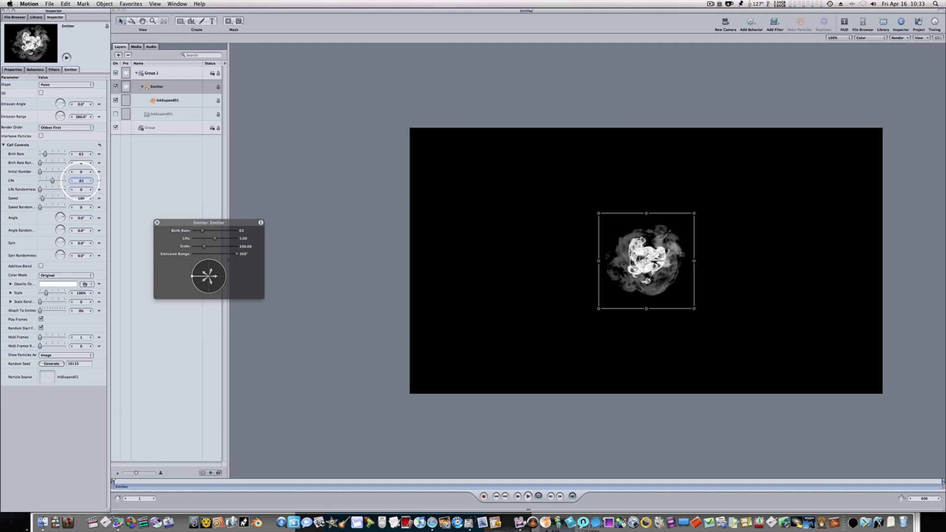
key("Return")
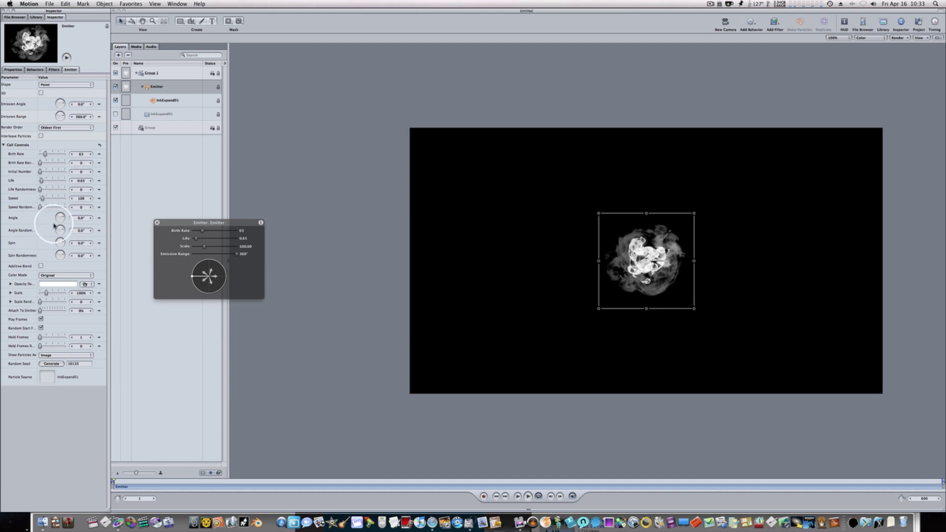
left_click(82, 230)
key("BackSpace")
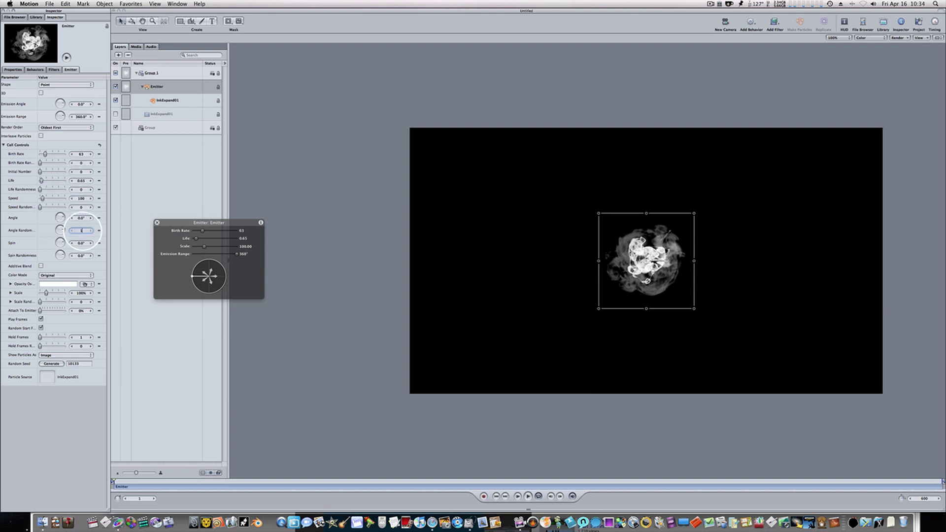
type("135")
key("Return")
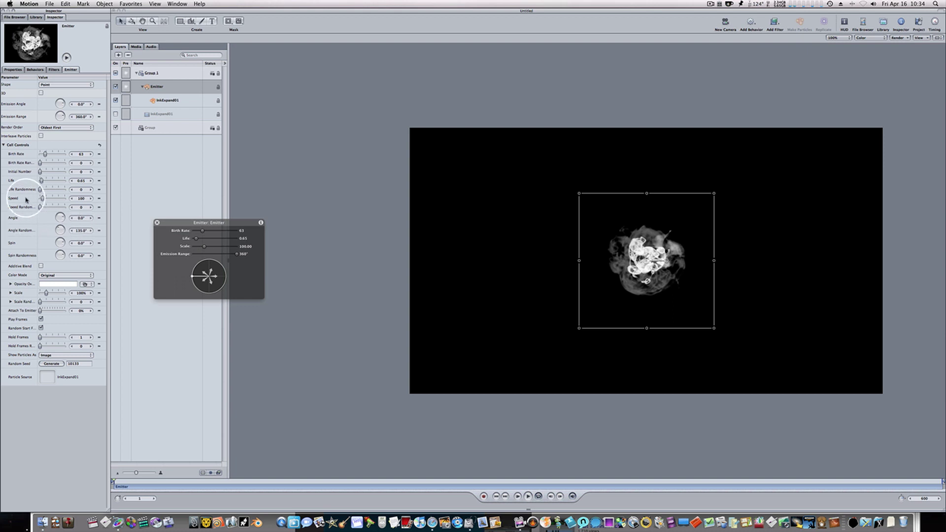
Set the spin of the emitter's particles to 63°
left_click(81, 243)
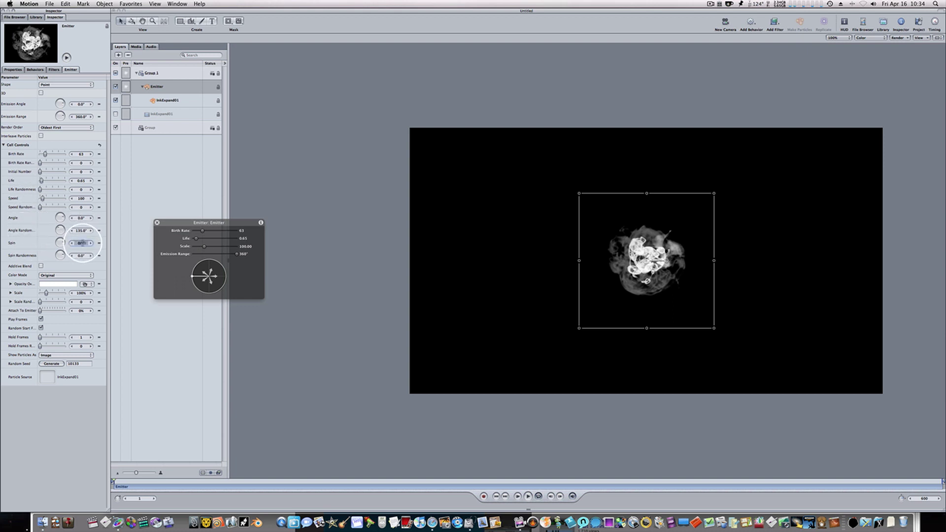
type("63")
key("Return")
Turn on additive blending for the emitter's particles and set their color mode to Over Life
left_click(42, 266)
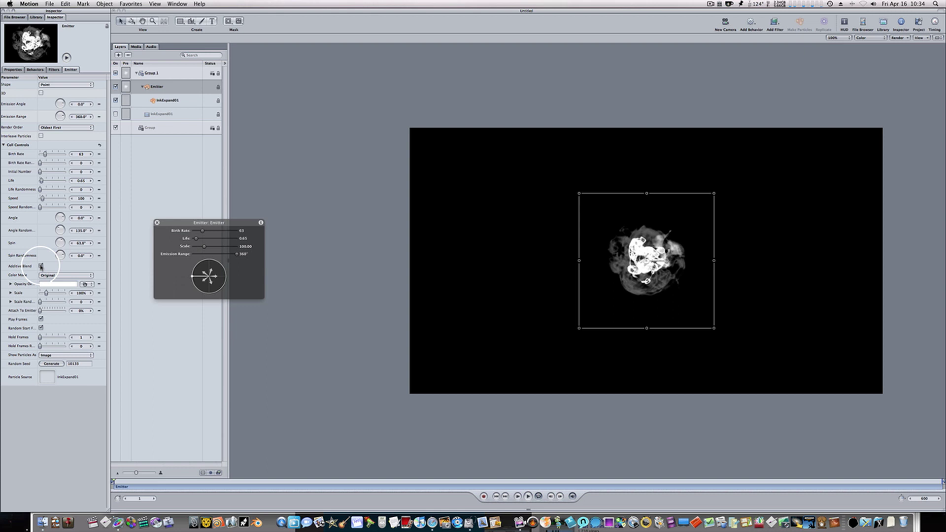
left_click(42, 266)
left_click(42, 266)
left_click(59, 276)
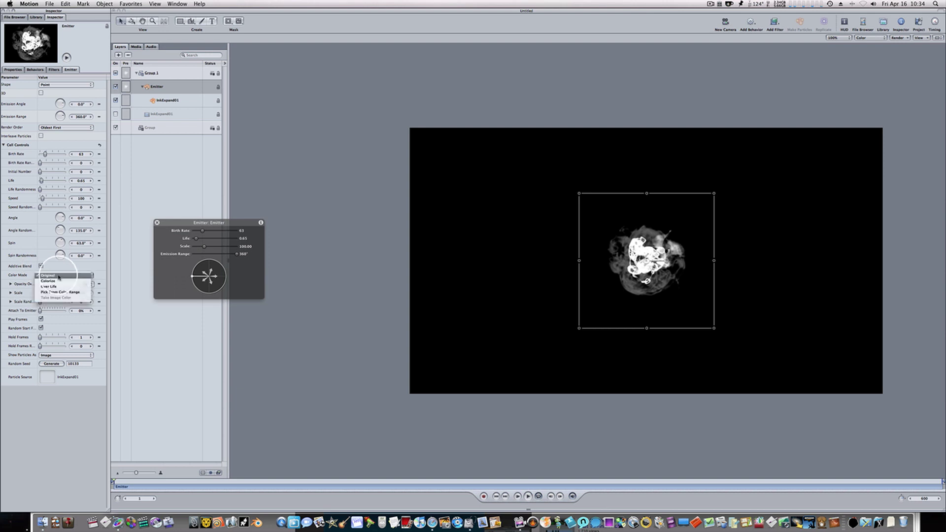
left_click(59, 286)
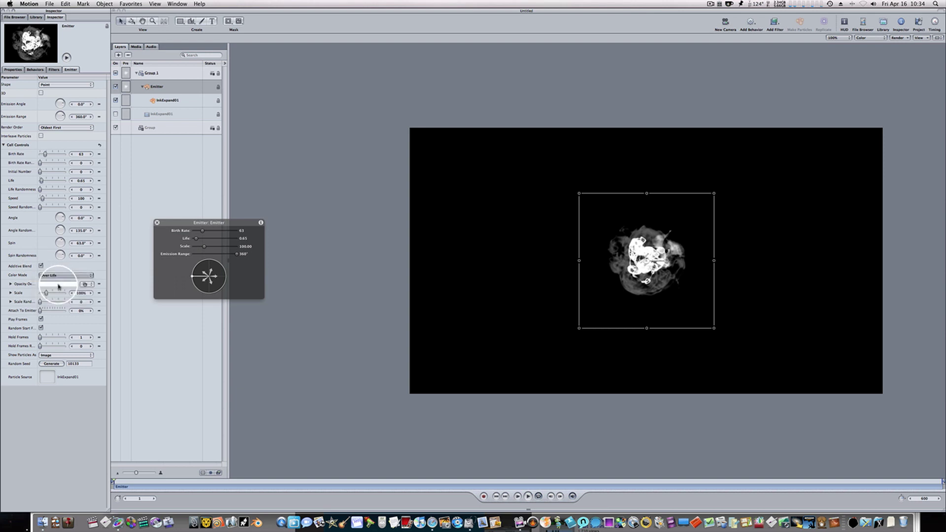
Try the Dawn and Desert Sun presets on the particles' color-over-life gradient
left_click(88, 285)
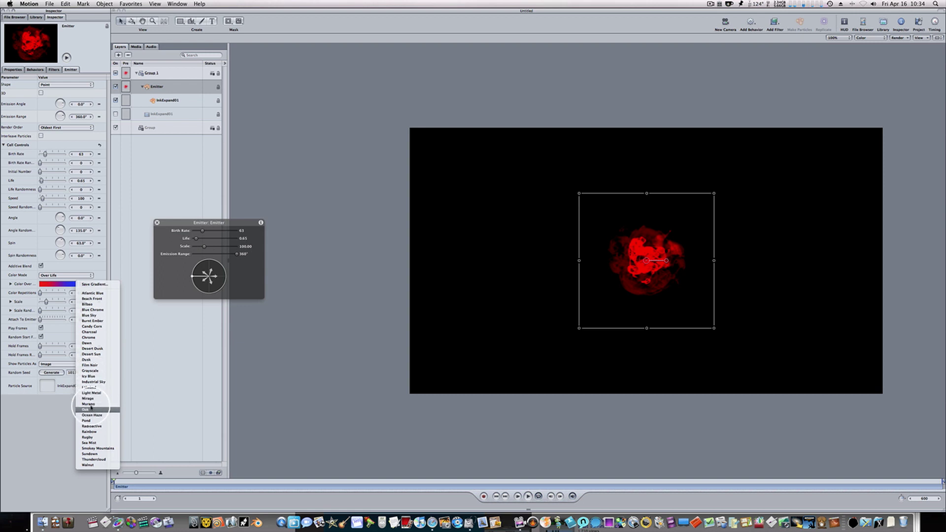
left_click(89, 344)
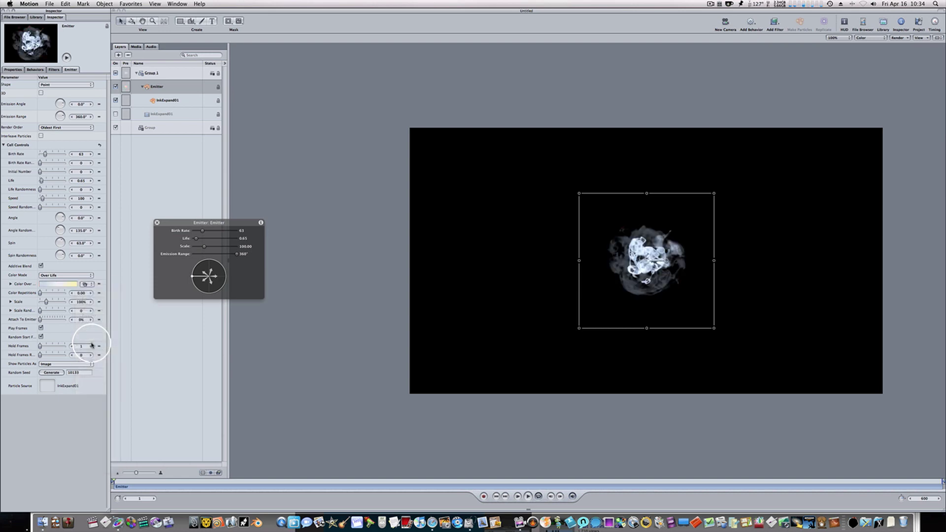
left_click(90, 285)
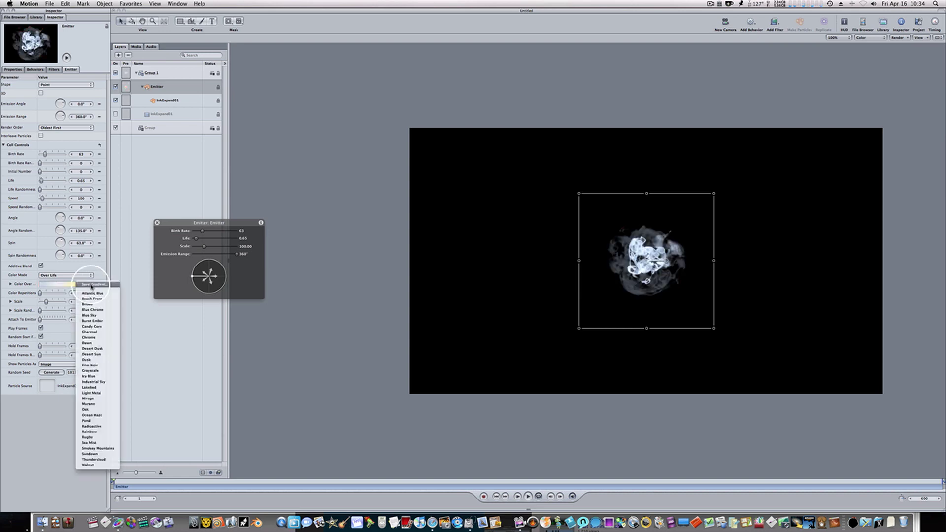
left_click(94, 355)
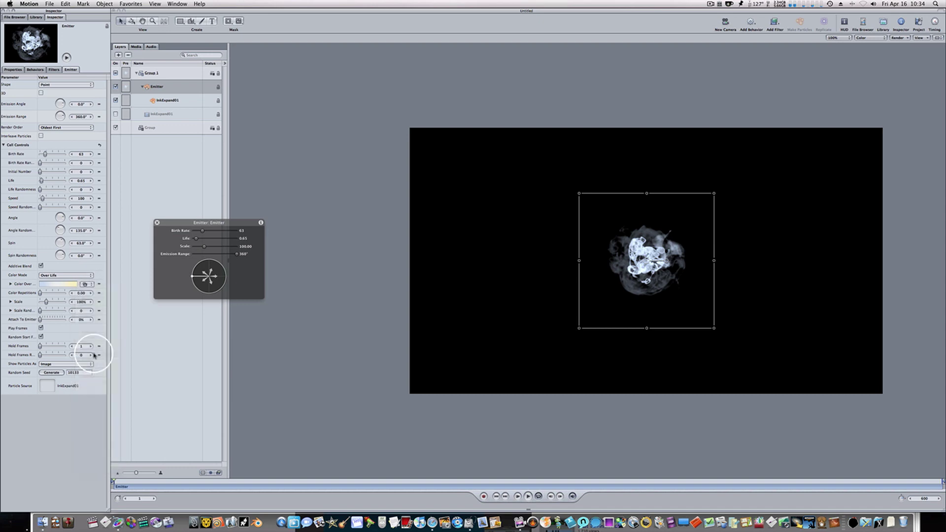
Apply the Blue Sky preset to the color-over-life gradient and lower its end opacity tag to 0%
left_click(87, 284)
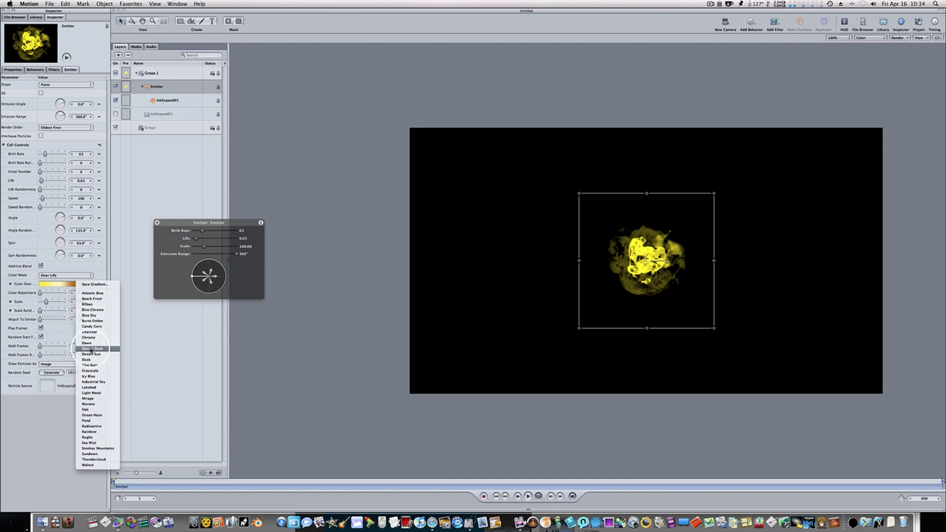
left_click(91, 316)
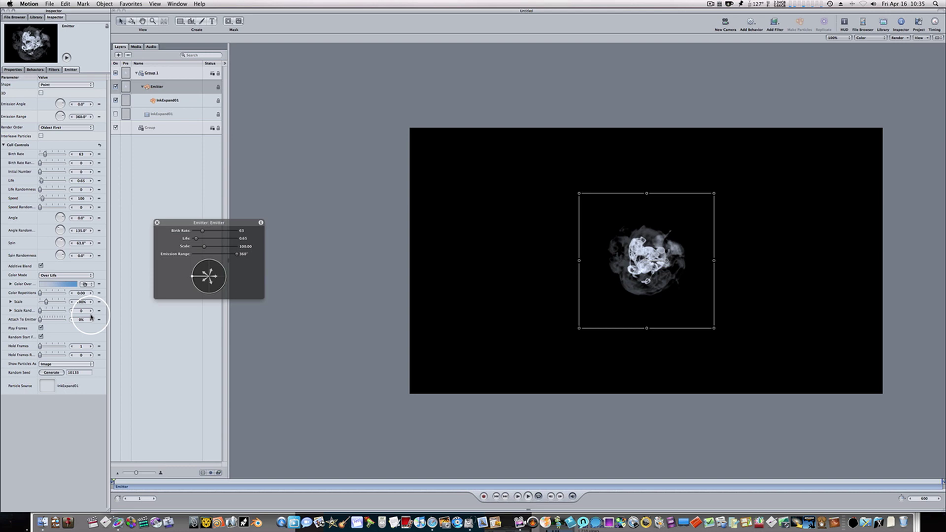
left_click(11, 284)
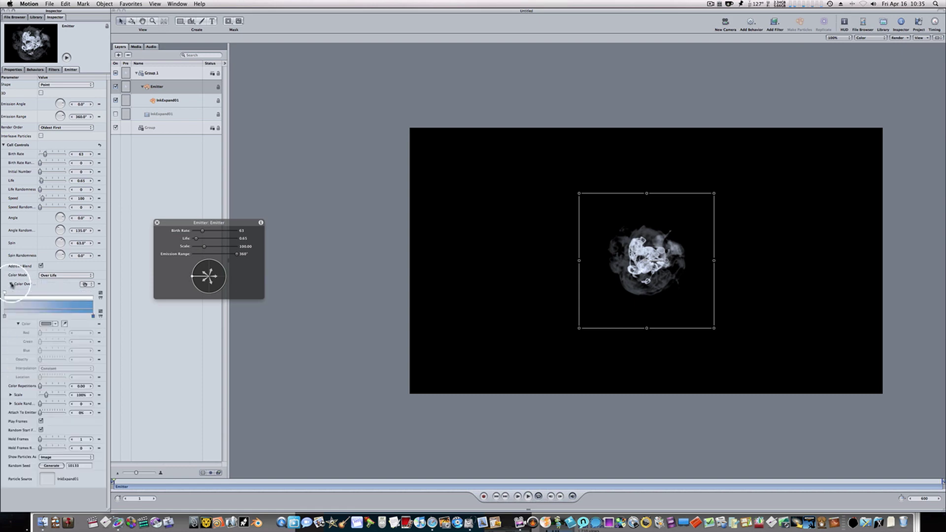
left_click(92, 297)
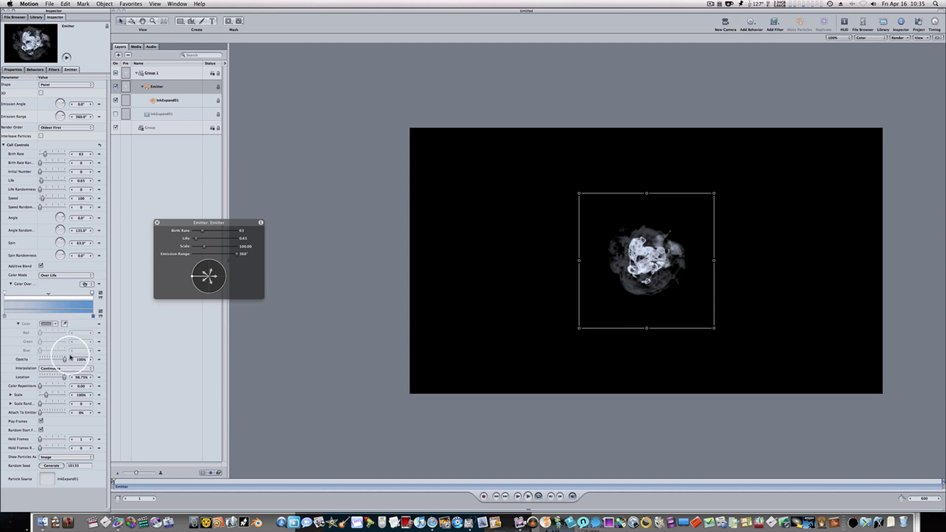
left_click_drag(64, 360, 31, 359)
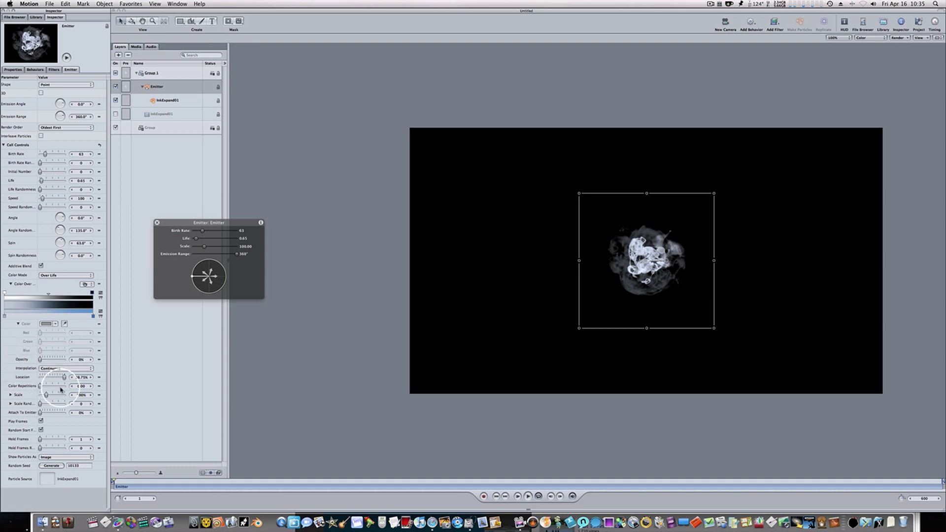
Set the scale of the emitter's particles to 69%
left_click(82, 395)
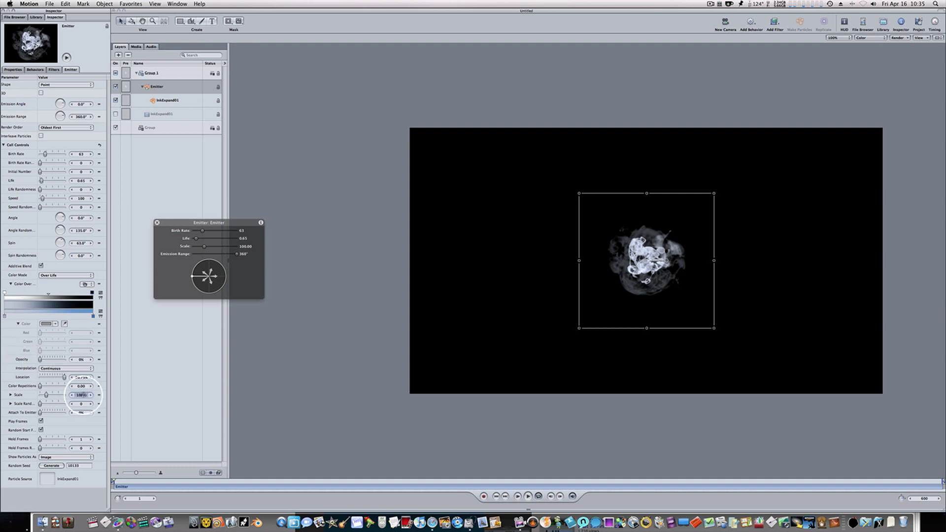
type("63")
key("Return")
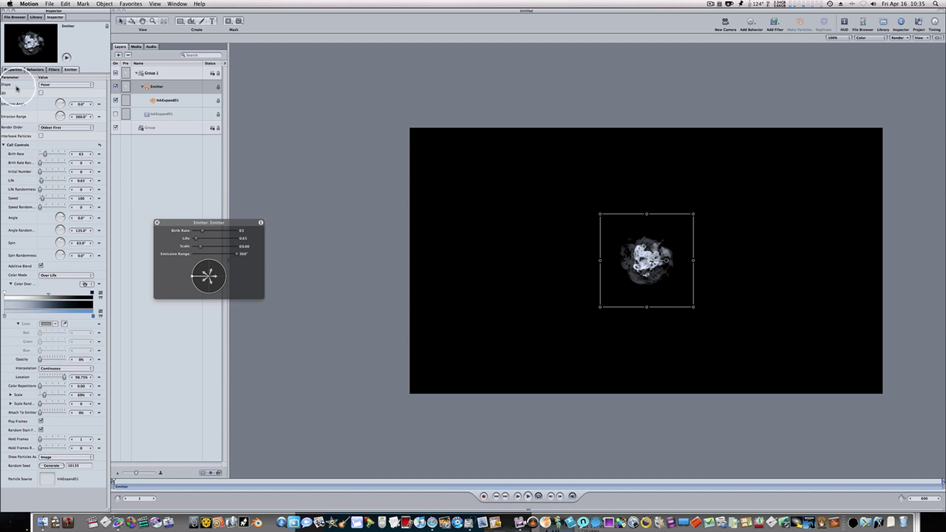
Add a Wriggle parameter behavior to the emitter's position
left_click(14, 69)
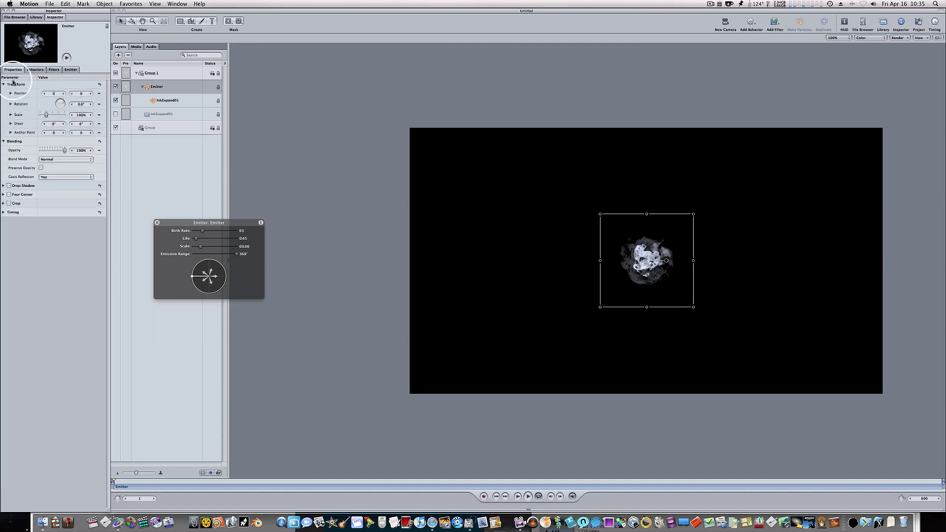
right_click(19, 94)
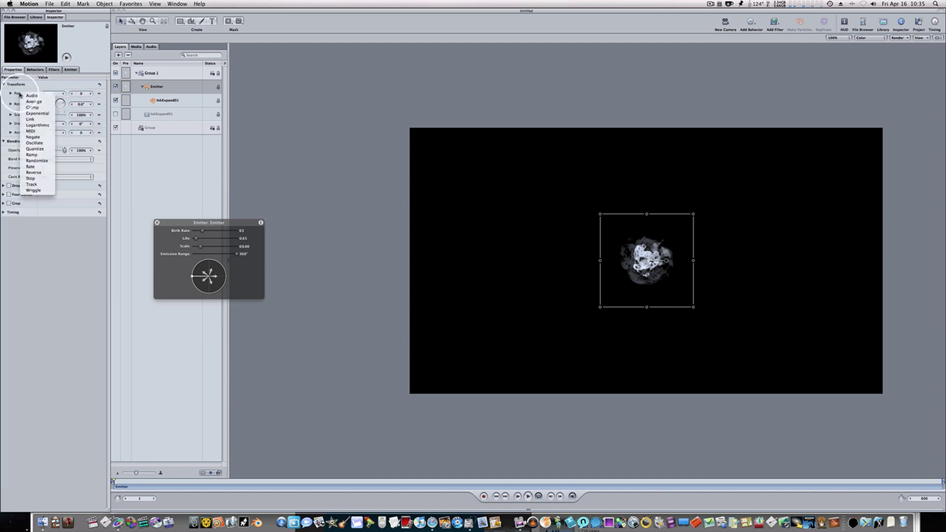
left_click(30, 191)
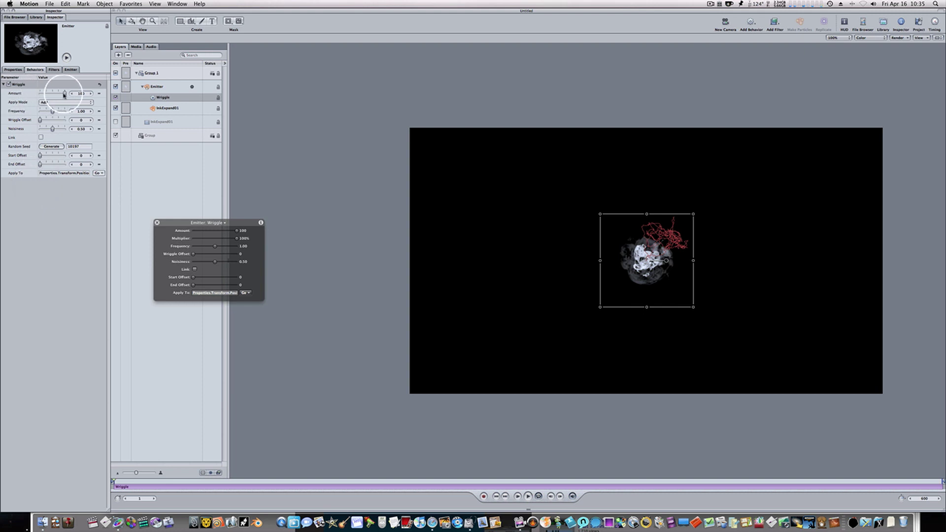
Set the Wriggle behavior's amount to 0 and its apply mode to Add and Subtract
double_click(80, 93)
type("0")
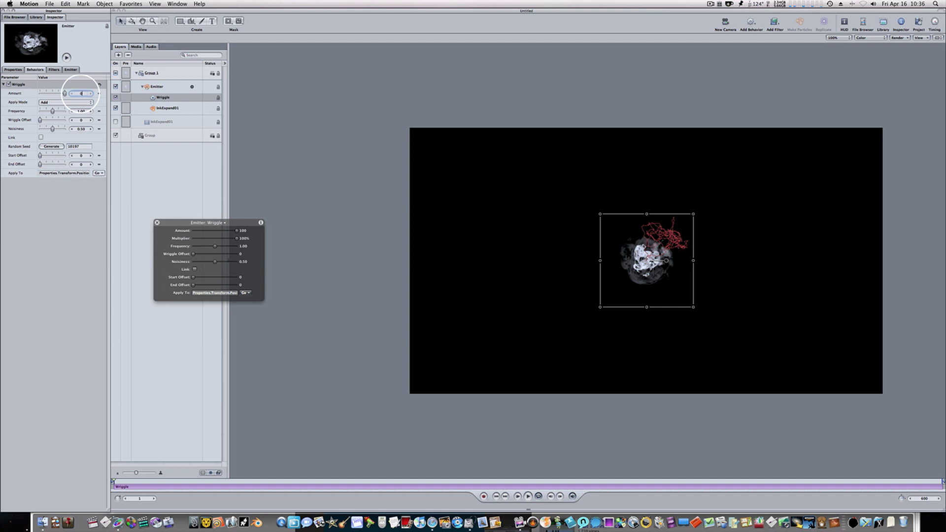
key("Return")
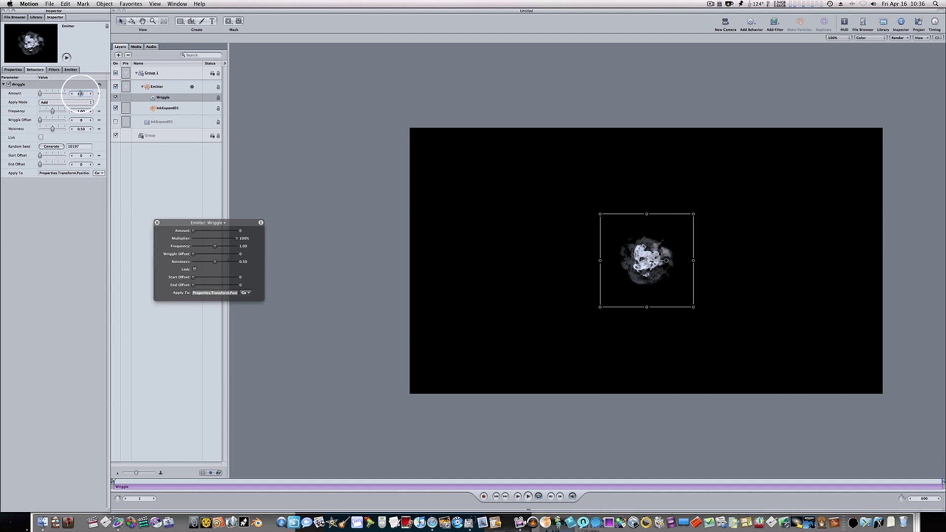
left_click(58, 102)
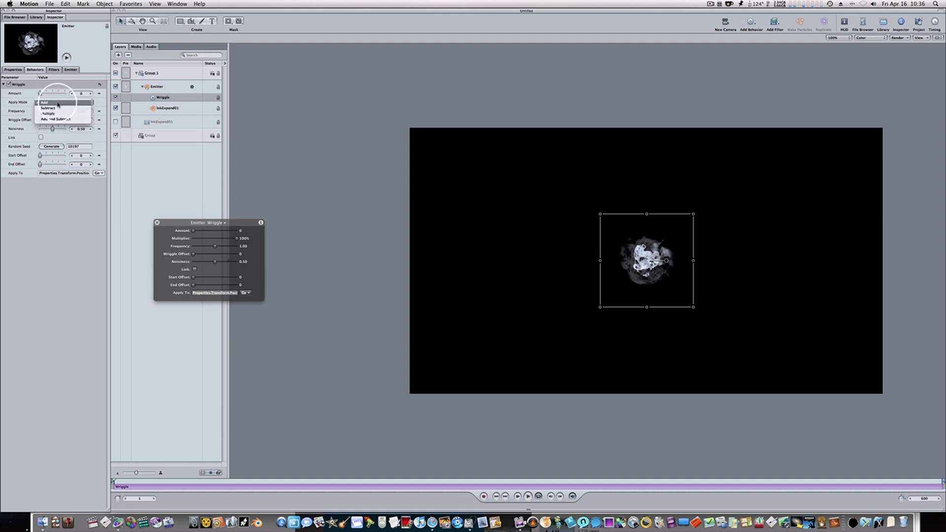
left_click(57, 119)
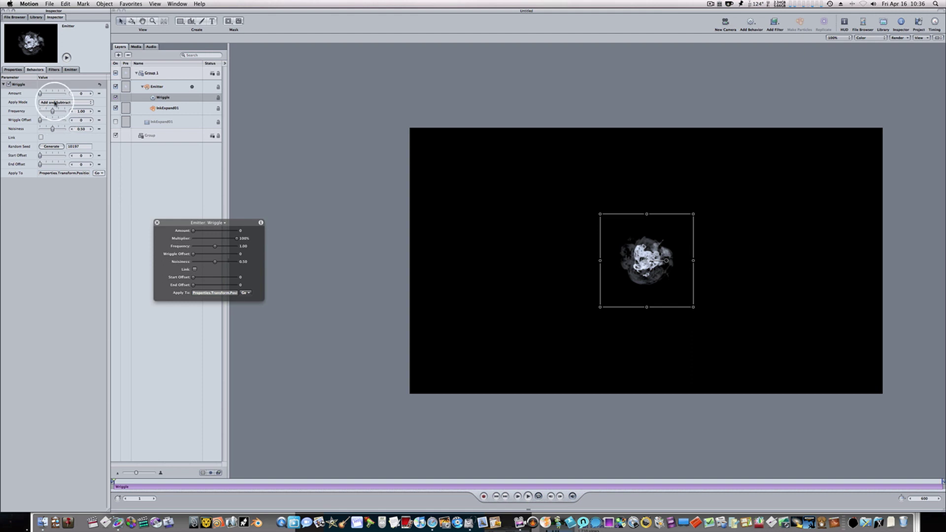
Add an Average parameter behavior to the emitter's position and set its window size to 4
left_click(13, 70)
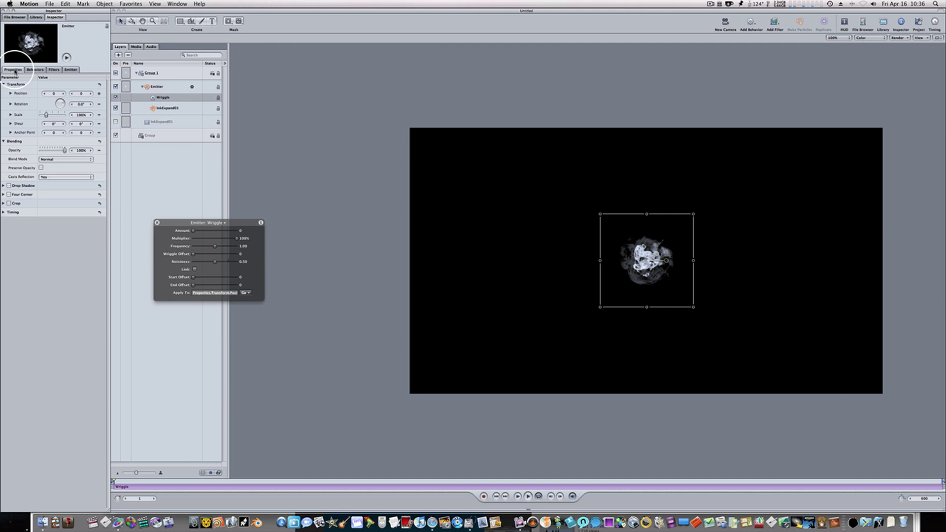
right_click(18, 94)
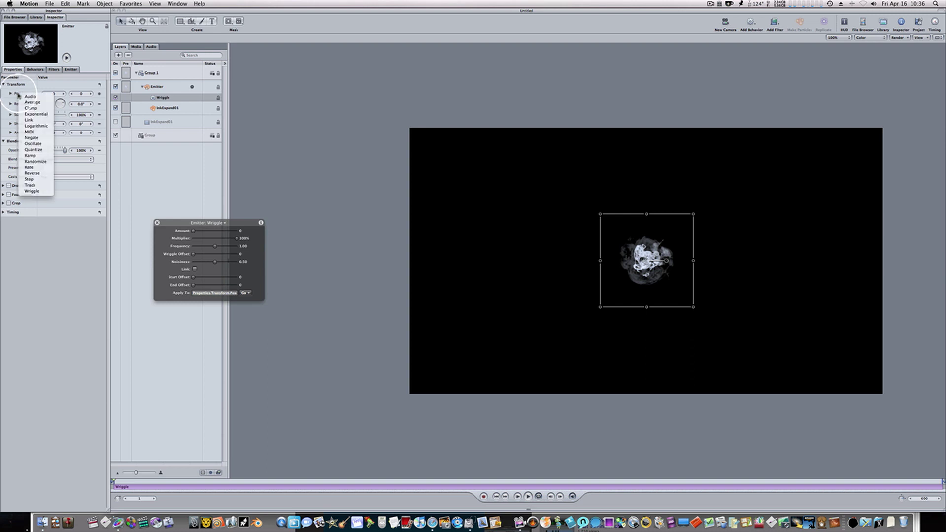
left_click(31, 102)
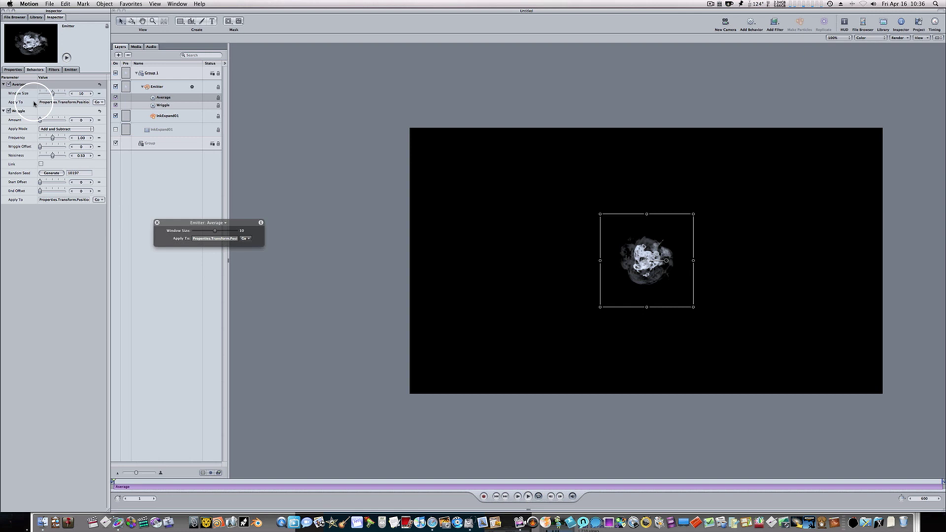
left_click(82, 93)
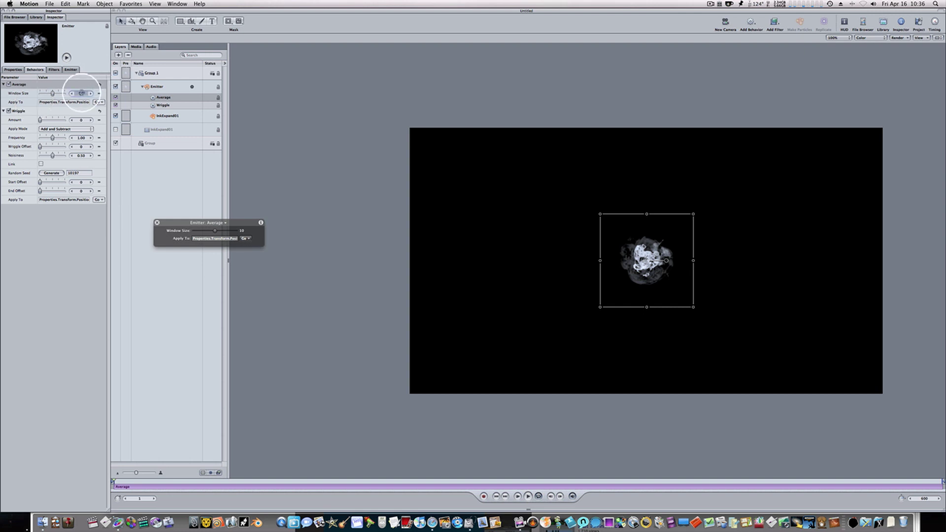
key("BackSpace")
type("4")
key("Return")
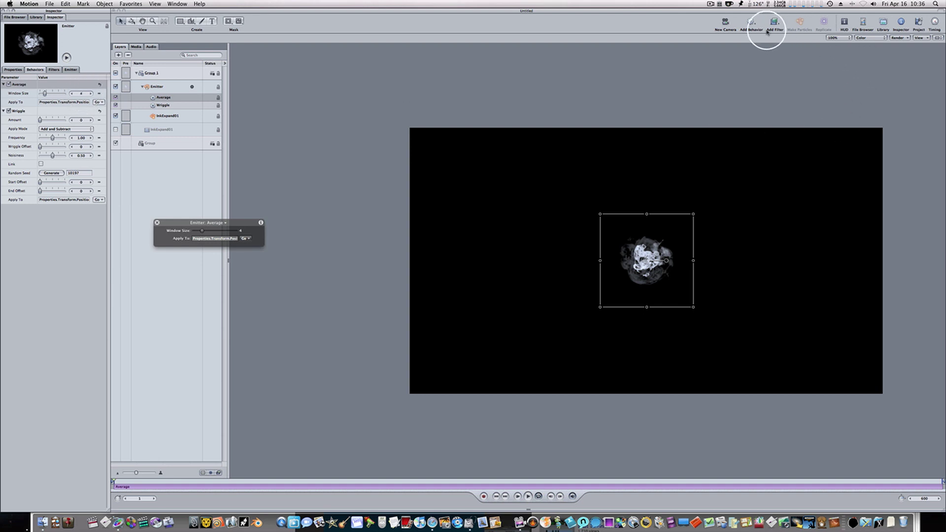
Add a Scale Over Life particle behavior to the emitter with Birth and Death Values as its increment type
left_click(749, 22)
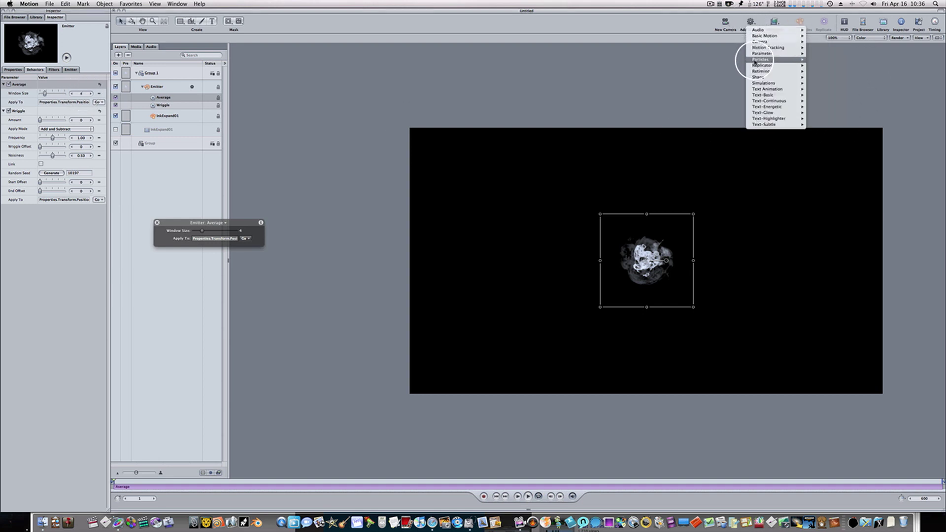
mouse_move(755, 61)
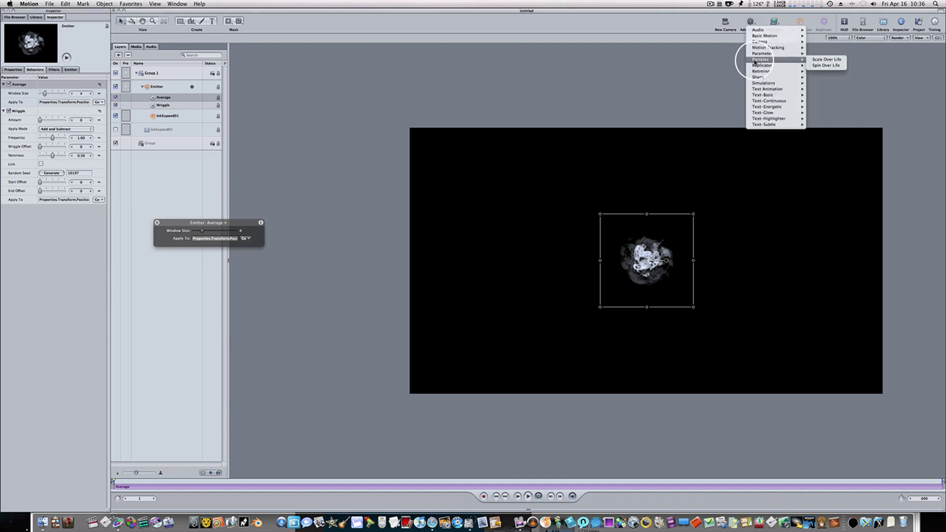
left_click(822, 60)
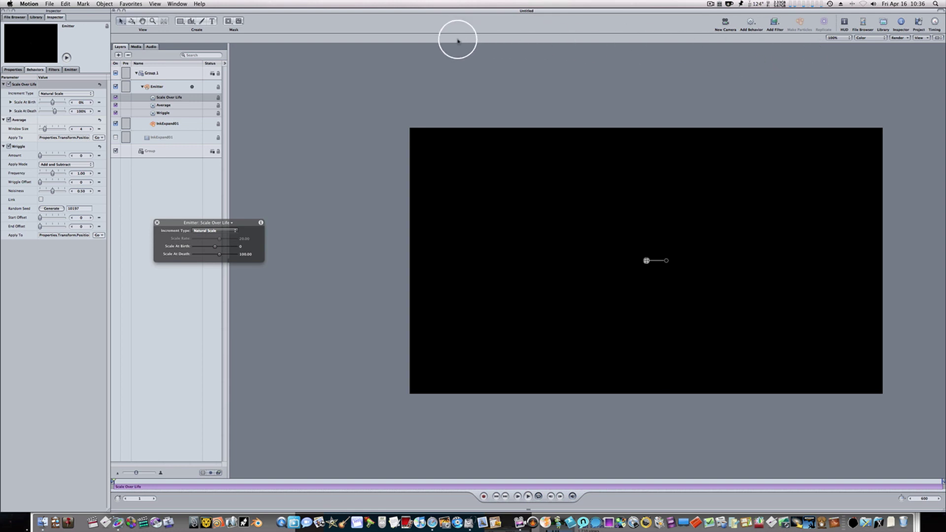
left_click(74, 93)
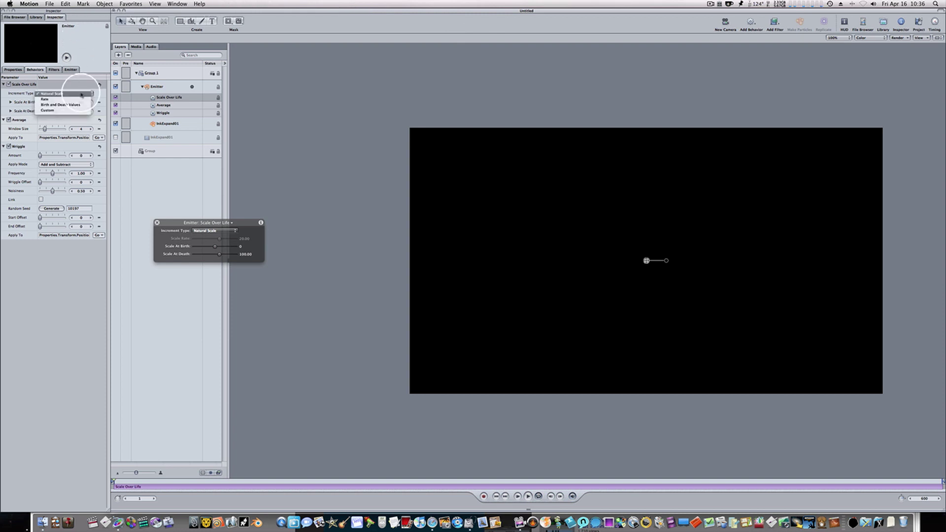
left_click(79, 105)
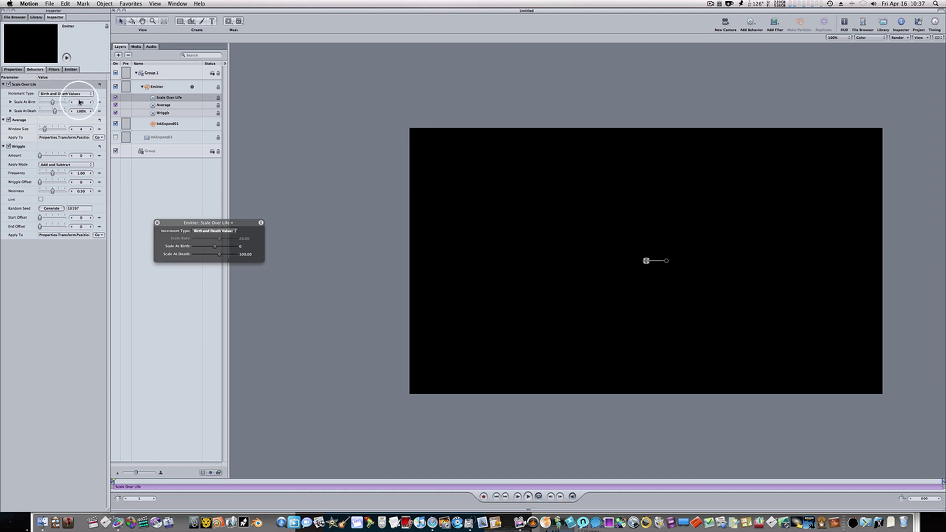
Set the Scale Over Life behavior to 30% scale at birth and 210% at death
left_click(80, 102)
type("30")
key("Return")
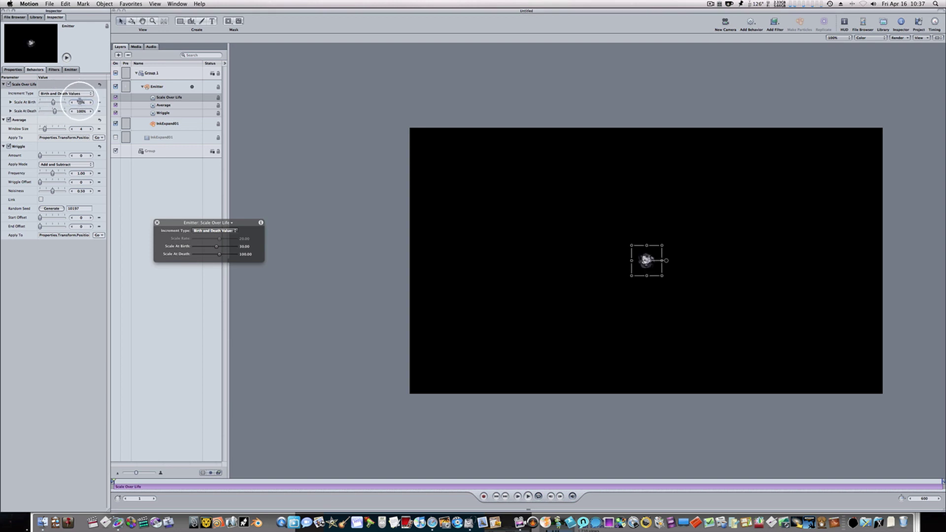
left_click(81, 111)
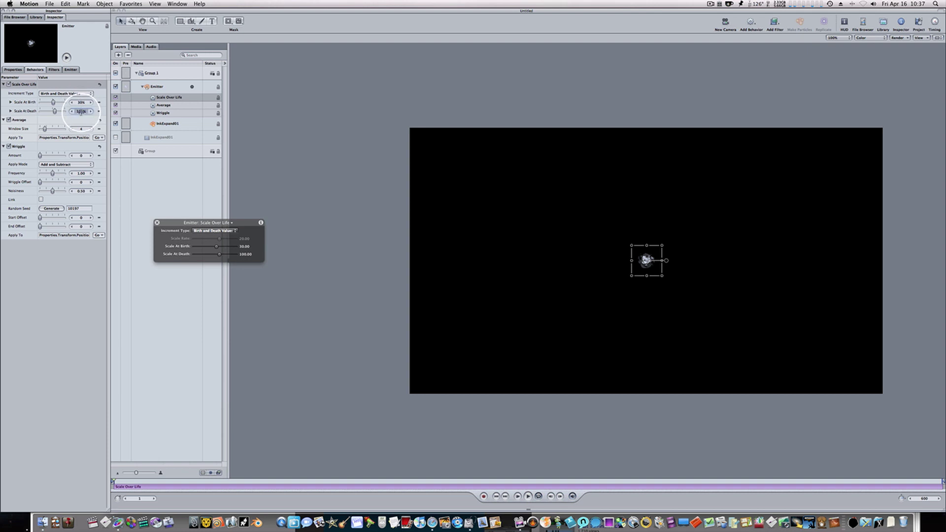
type("210")
key("Return")
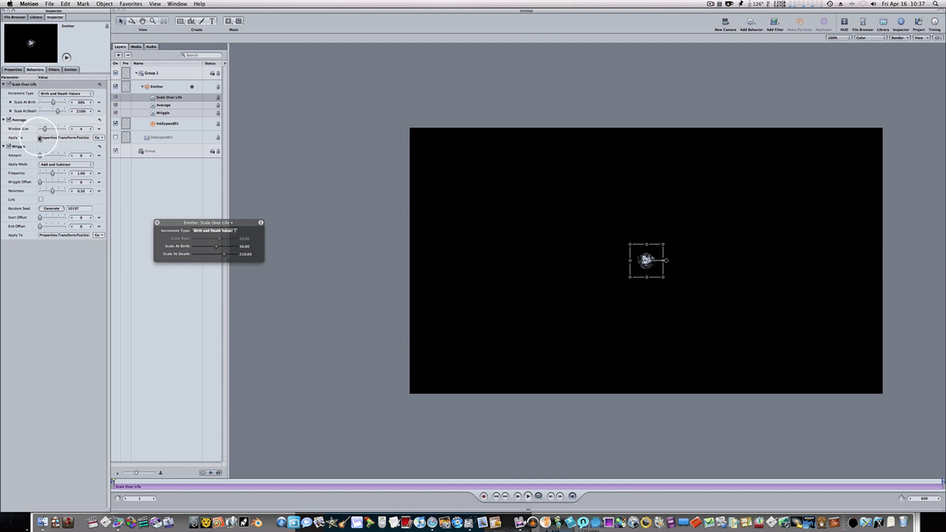
Add an Audio parameter behavior to the Wriggle behavior's amount and assign the orchestral strings track as its source audio
left_click(22, 147)
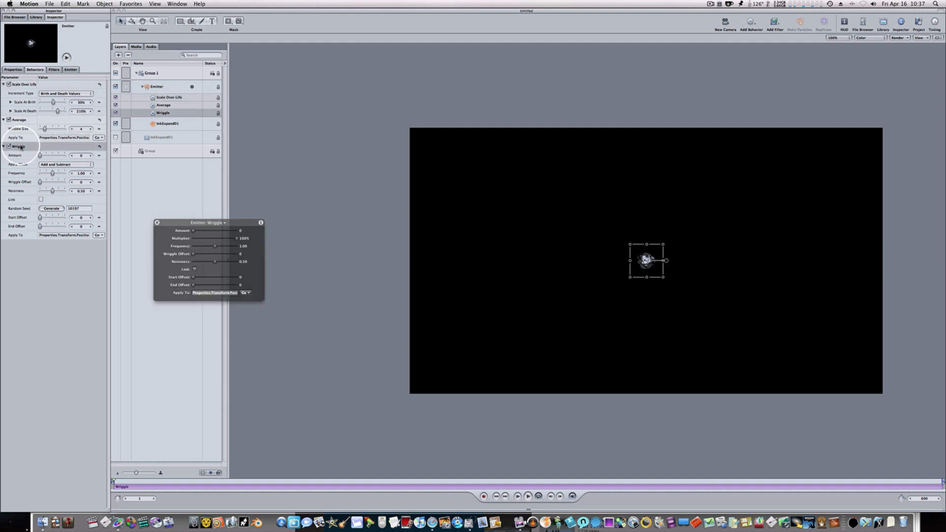
right_click(19, 157)
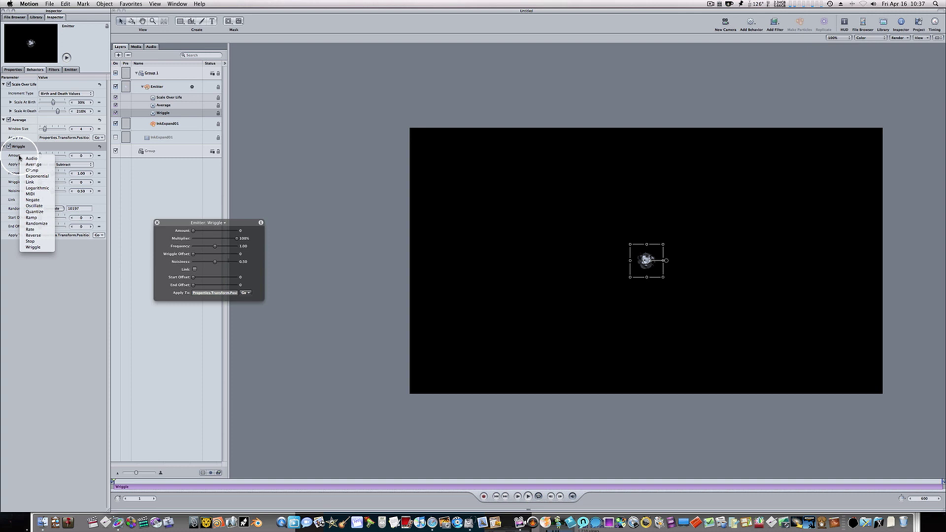
left_click(27, 158)
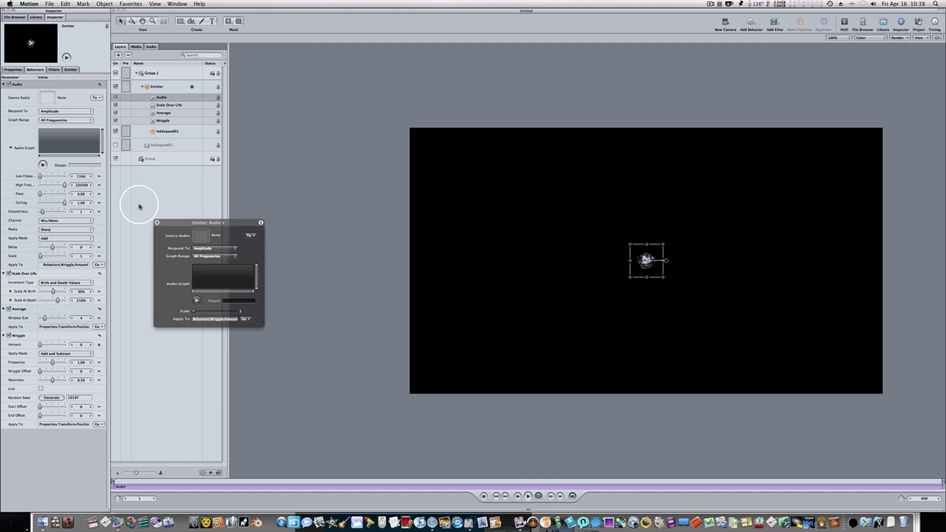
left_click(153, 48)
left_click_drag(127, 71, 48, 98)
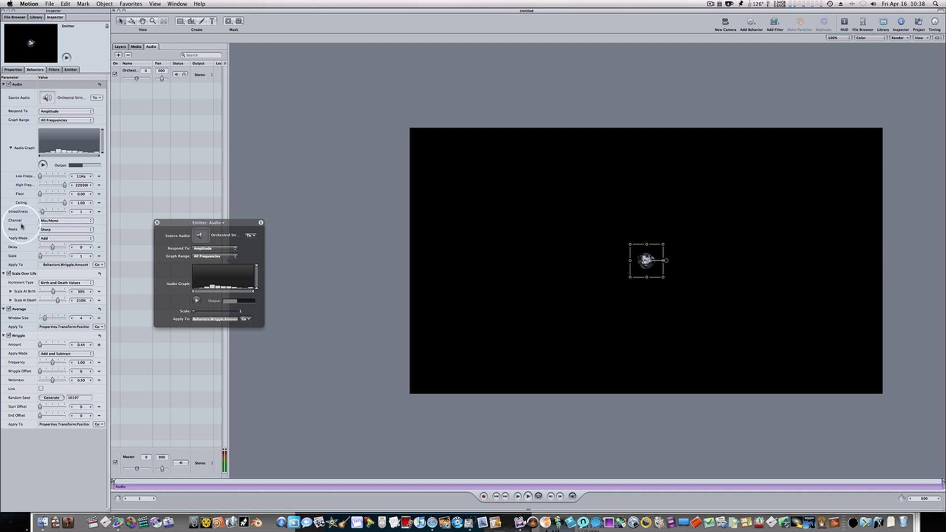
Set the Audio behavior's floor to 0.13, its delay to -4 and its scale to 400
left_click(82, 194)
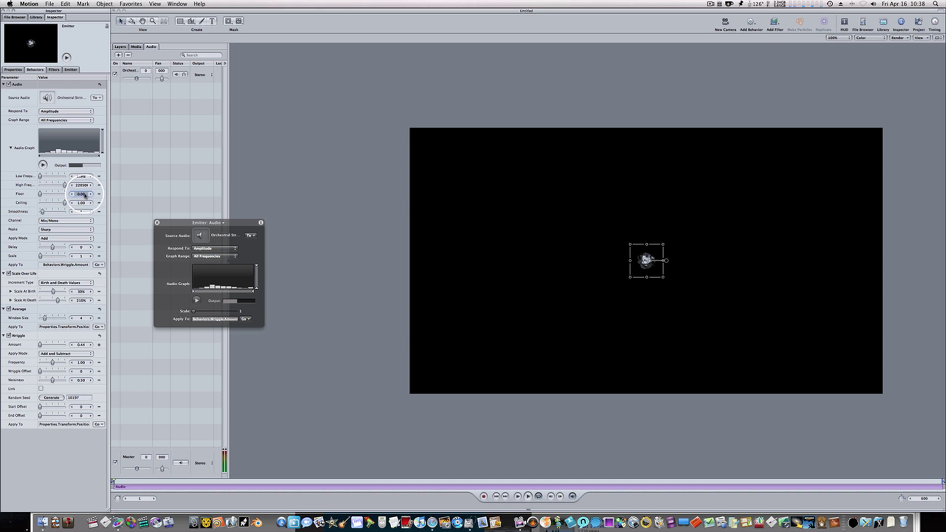
key("BackSpace")
left_click(80, 248)
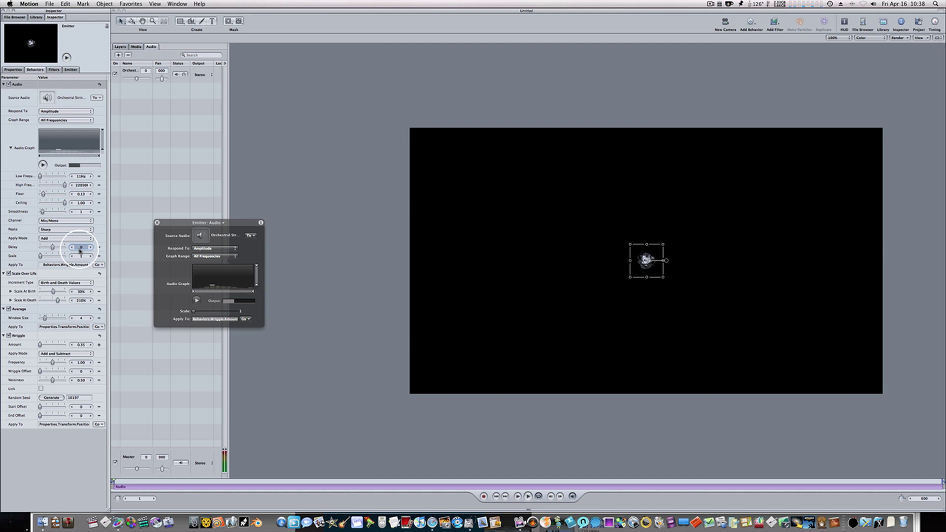
key("BackSpace")
left_click(81, 256)
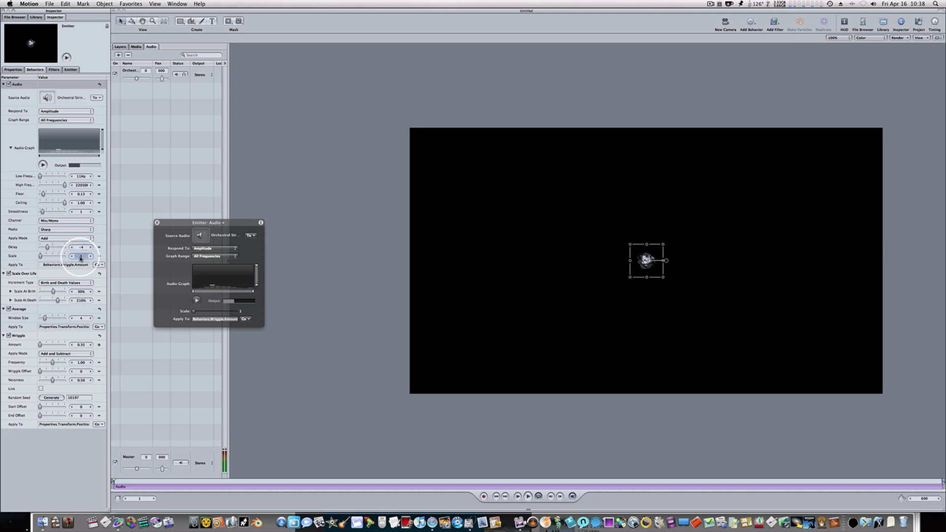
type("400")
key("Return")
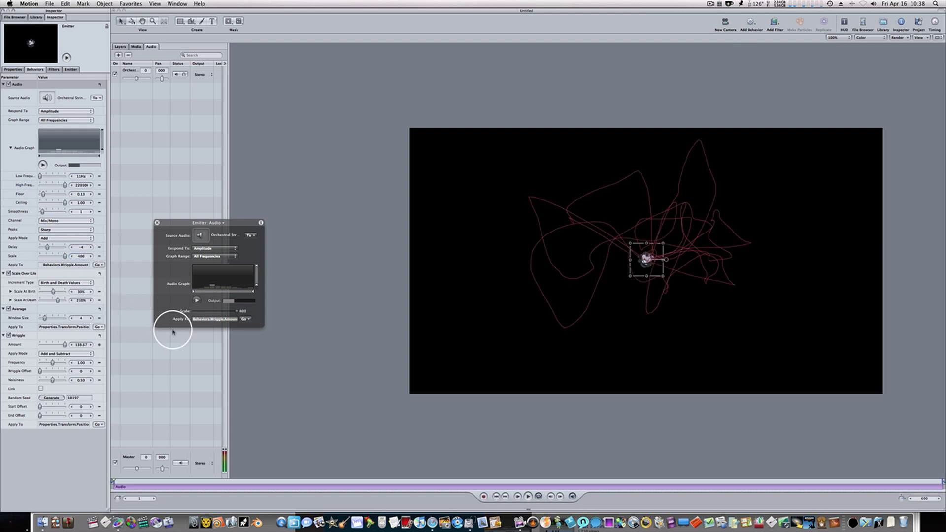
Play the animation from the start with nothing selected to review how the particles move with the music
left_click(518, 496)
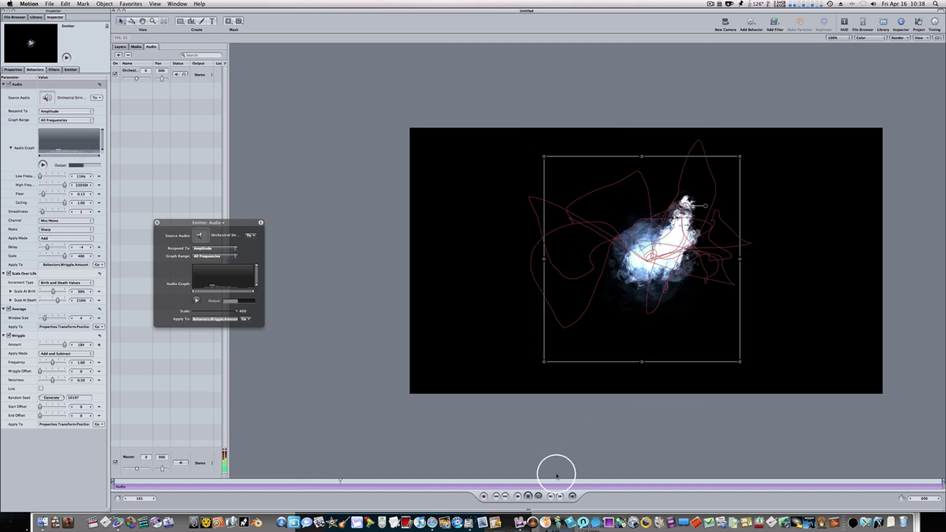
left_click(529, 495)
left_click(369, 419)
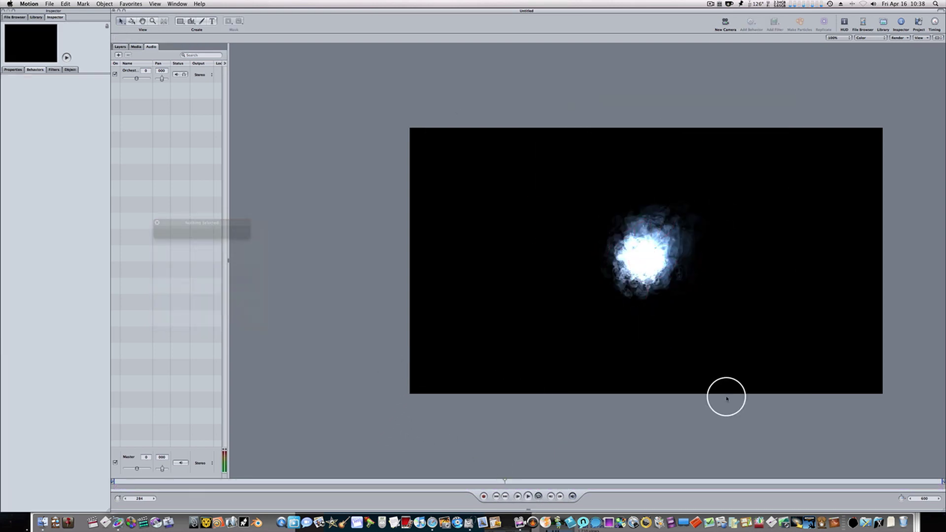
left_click(528, 496)
left_click(517, 496)
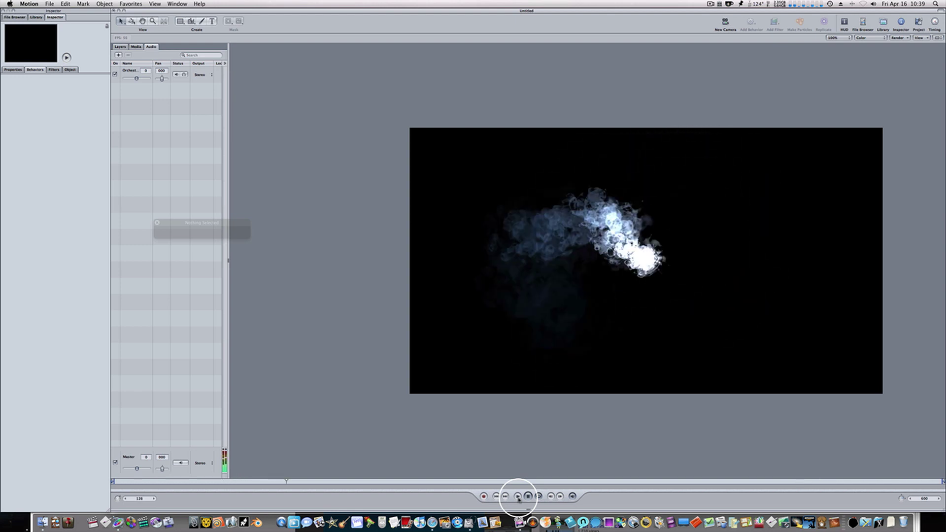
left_click(517, 496)
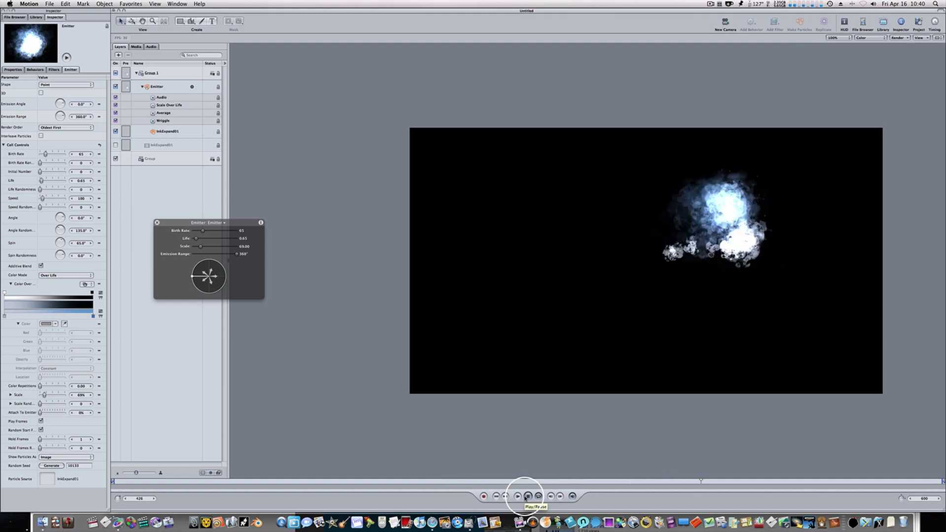
left_click(525, 497)
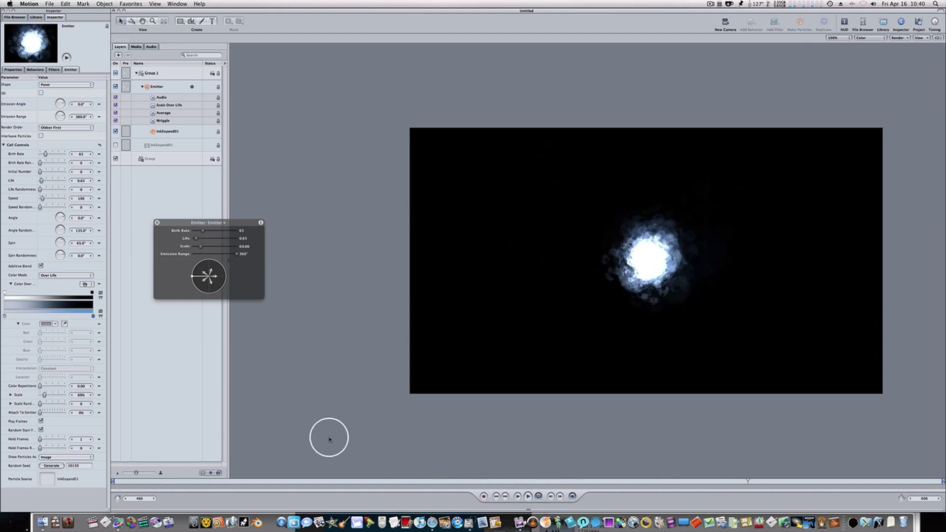
left_click_drag(229, 223, 207, 204)
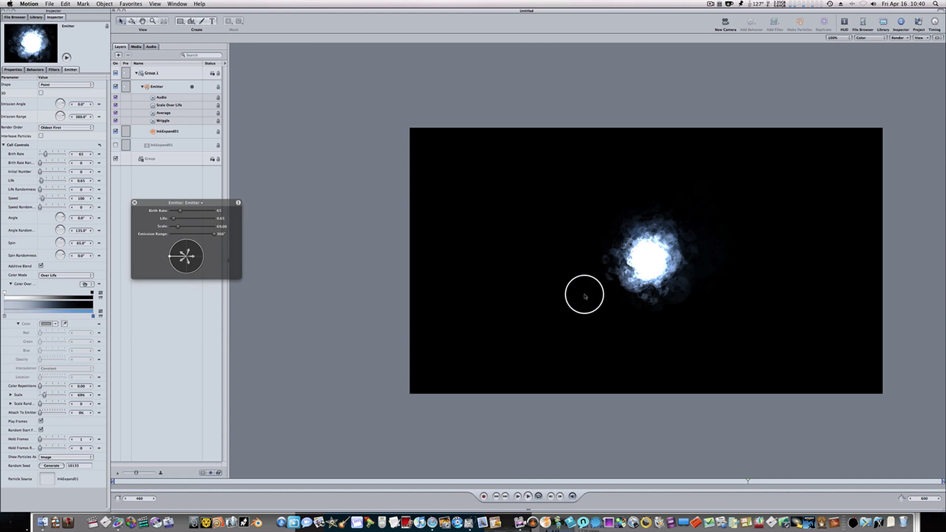
left_click(517, 497)
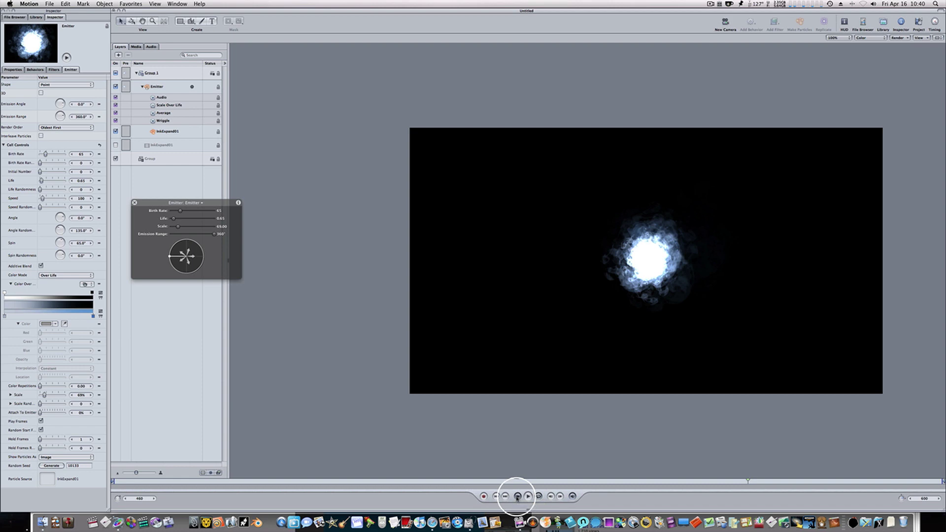